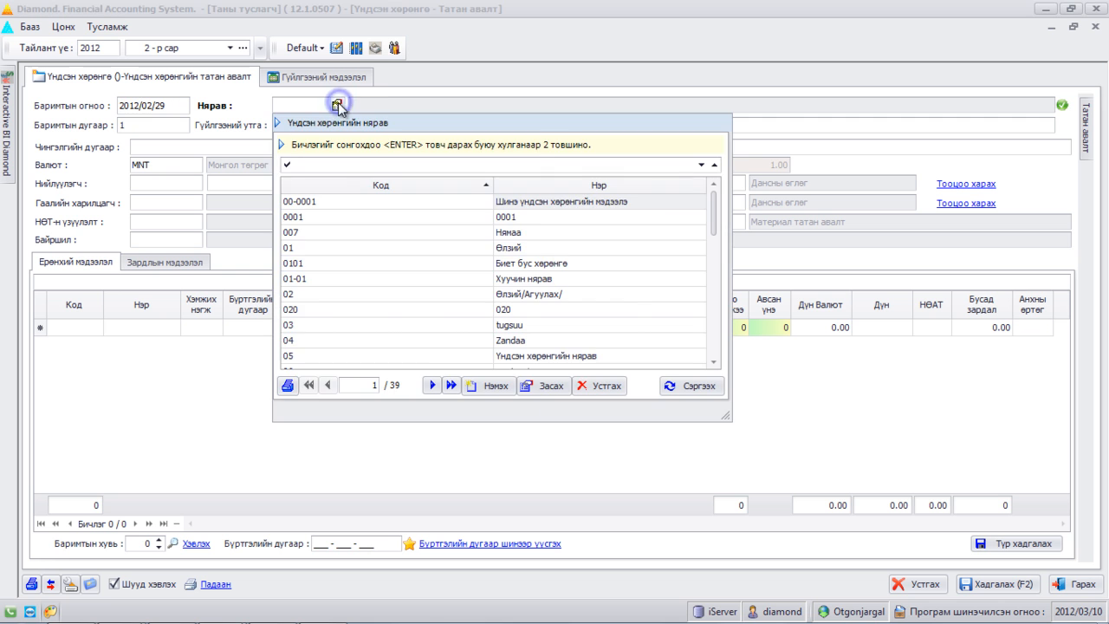
- Set the custodian (Нярав) to 05 and enter the transaction description "Үндсэн хөрөнгийн татан авалт хийв"
double_click(425, 355)
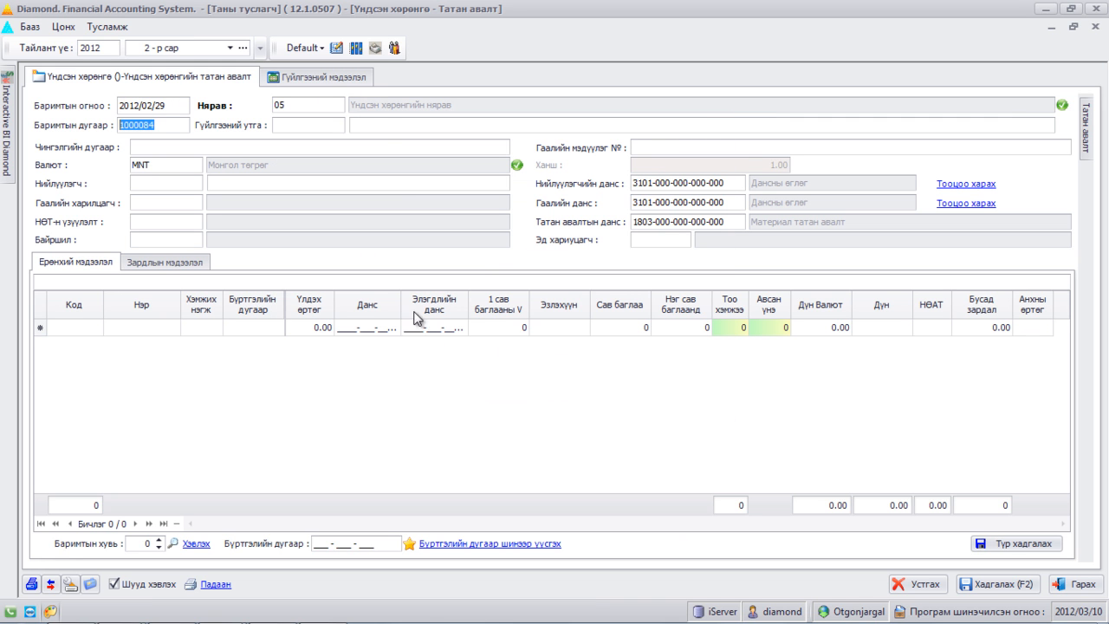
left_click(377, 124)
type("Үн")
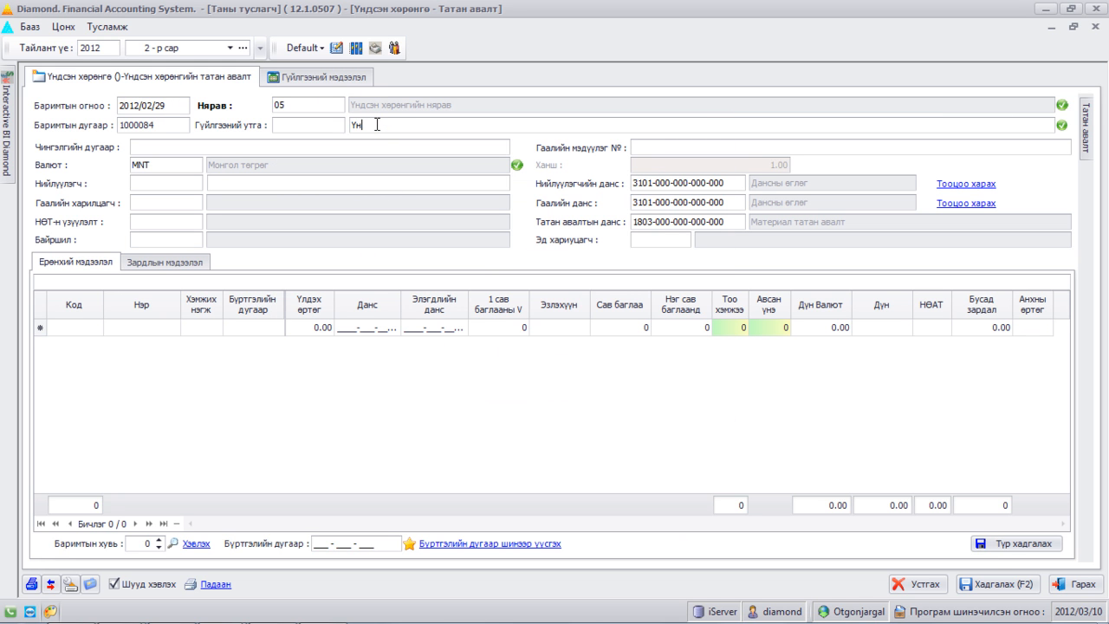
type("дсэн хөрөнгийн татан авалт хийв")
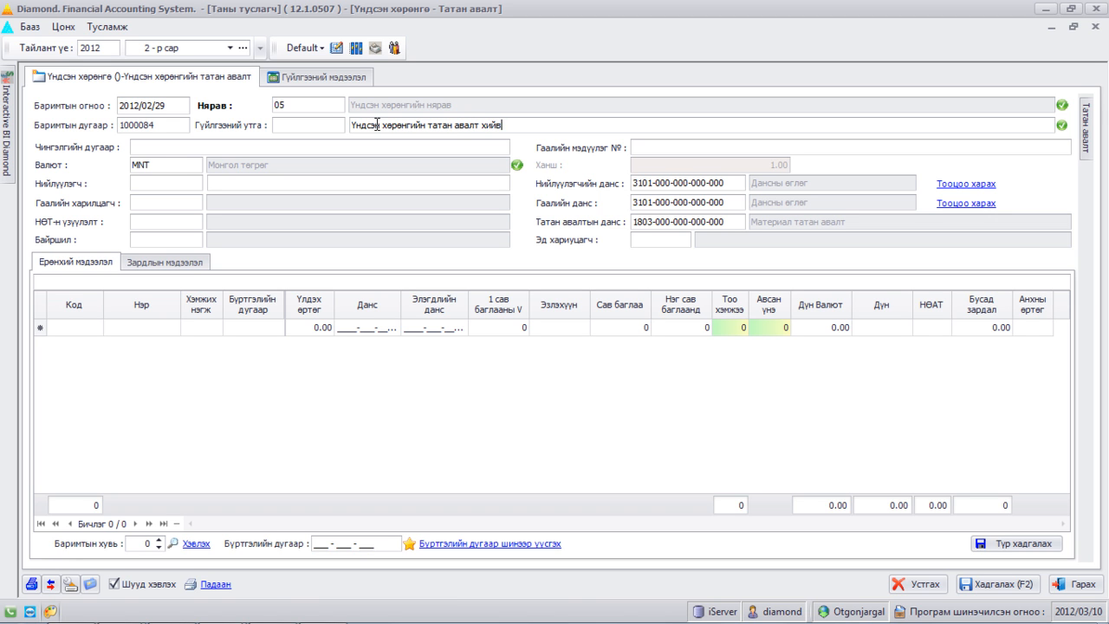
- Enter container number 2 and customs declaration number 523, and set the document currency to USD
left_click(379, 145)
type("2")
type("52")
left_click(194, 165)
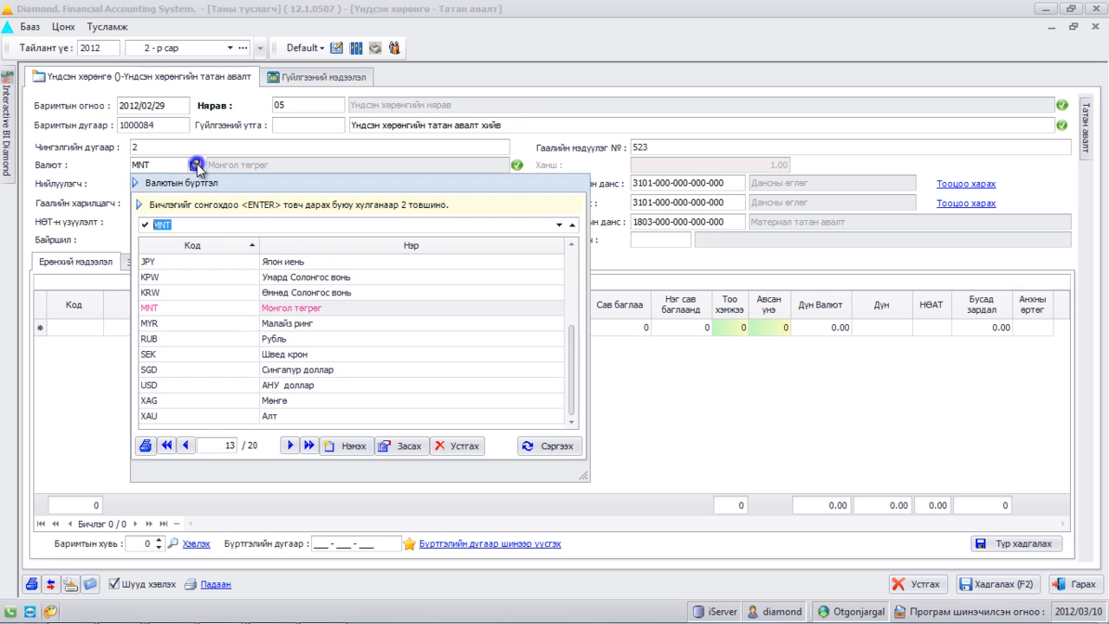
left_click(311, 392)
double_click(312, 392)
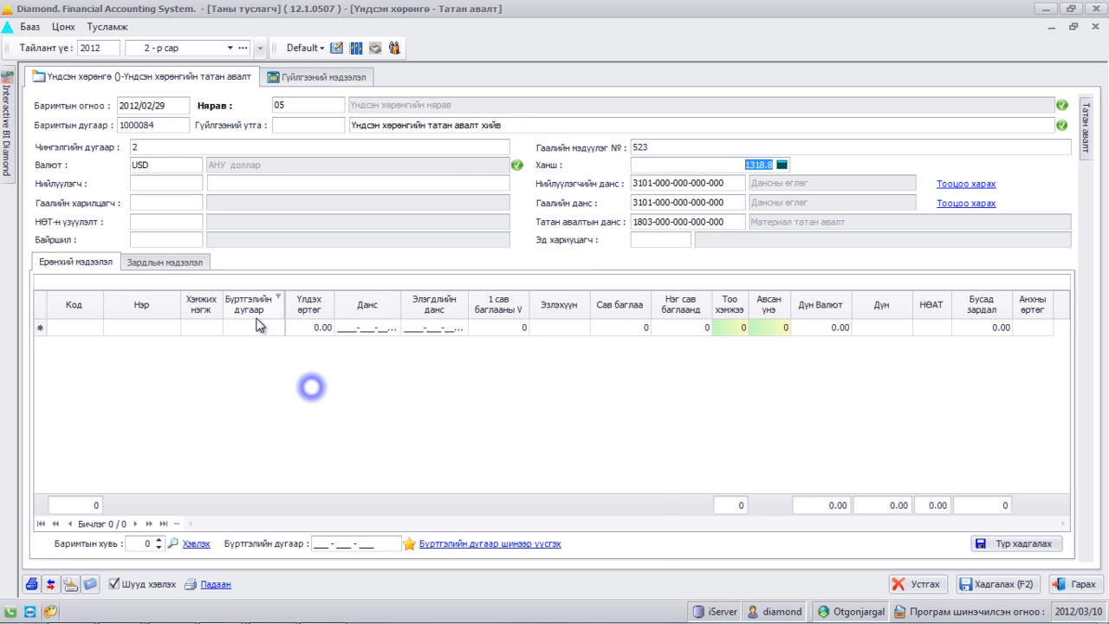
- Fill in the supplier (Нийлүүлэгч) by choosing a partner from the counterparty register
left_click(194, 184)
left_click_drag(648, 382, 645, 264)
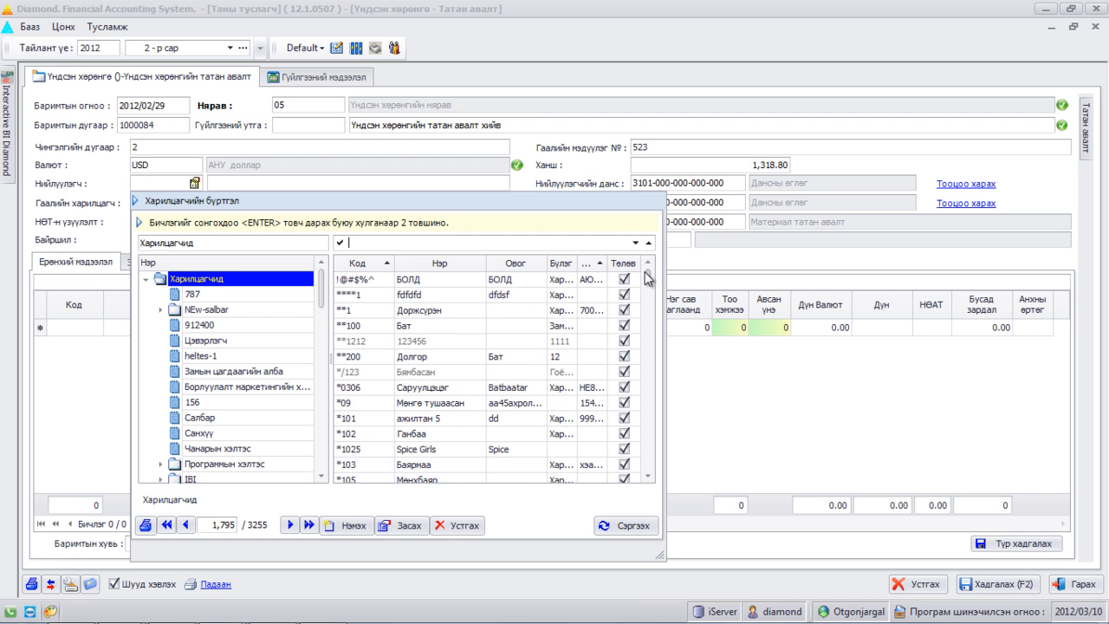
left_click(647, 280)
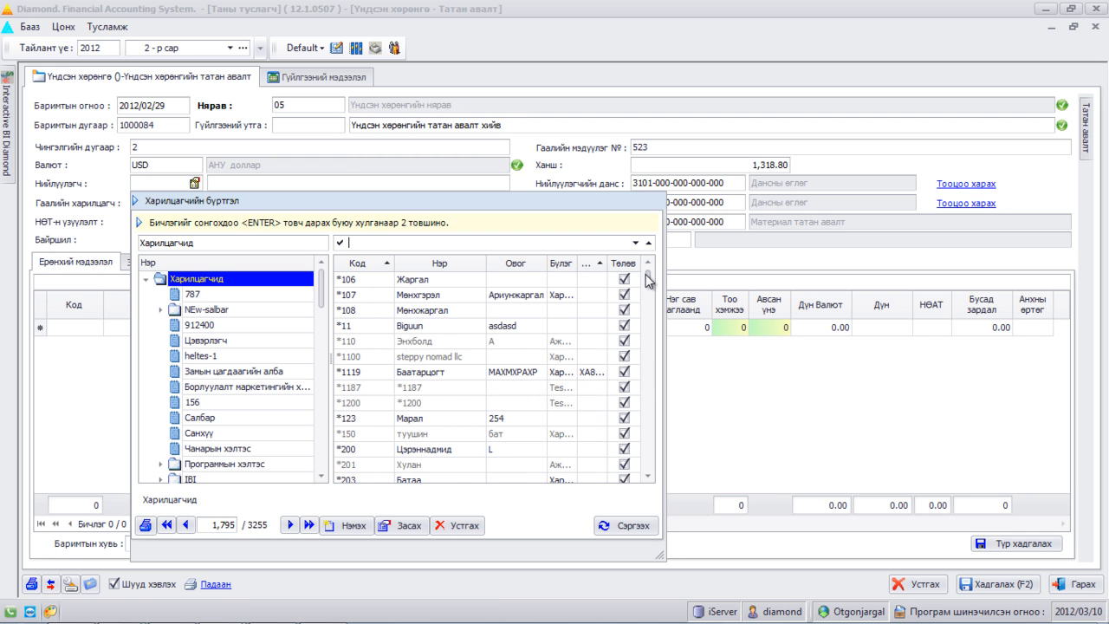
left_click(647, 281)
left_click(650, 286)
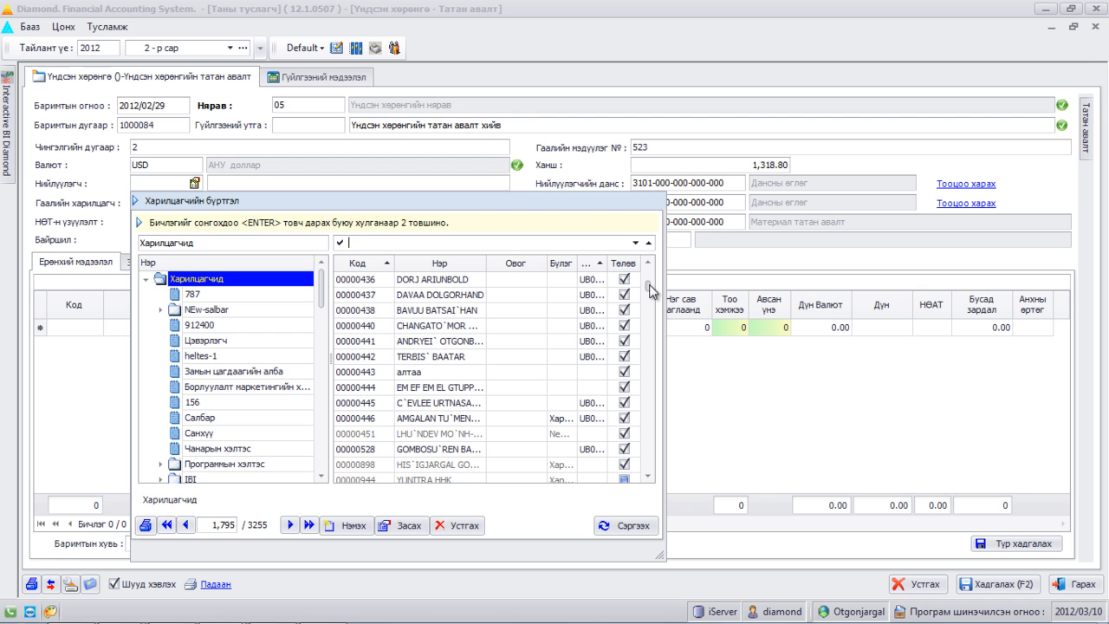
double_click(443, 326)
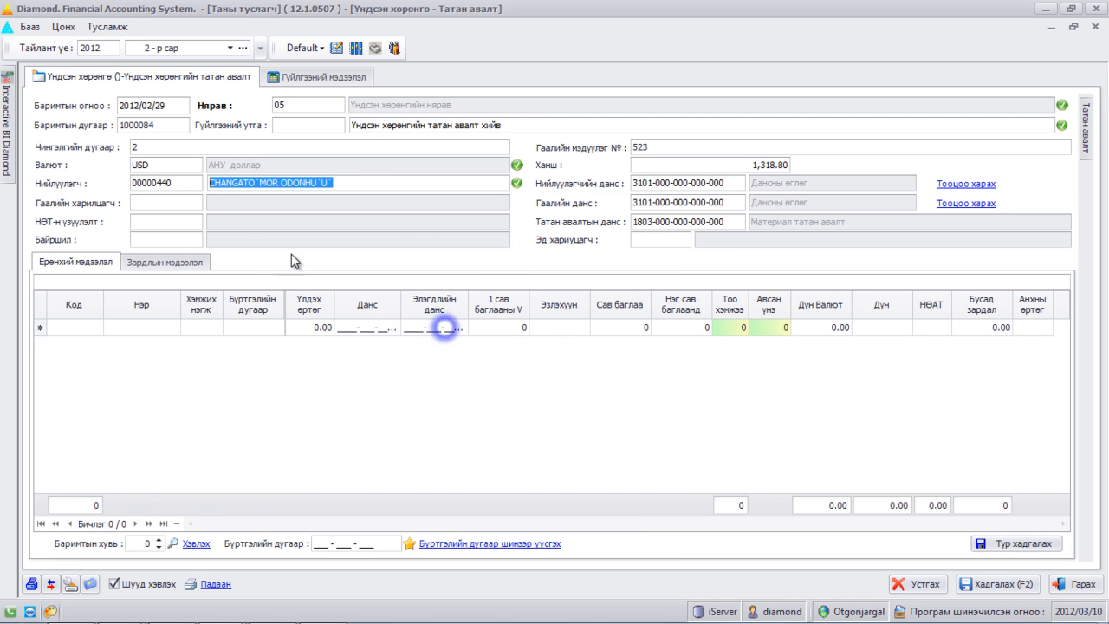
- Set the customs partner to Гааль and the VAT indicator (НӨТ-н үзүүлэлт) to 50, imported goods
left_click(196, 202)
left_click(194, 202)
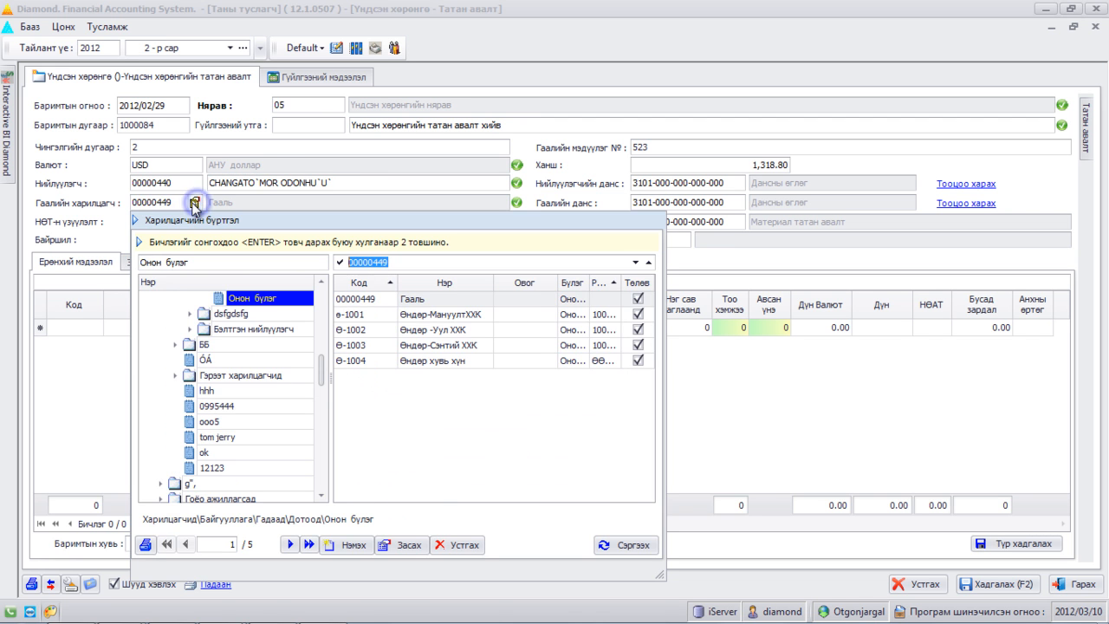
double_click(416, 298)
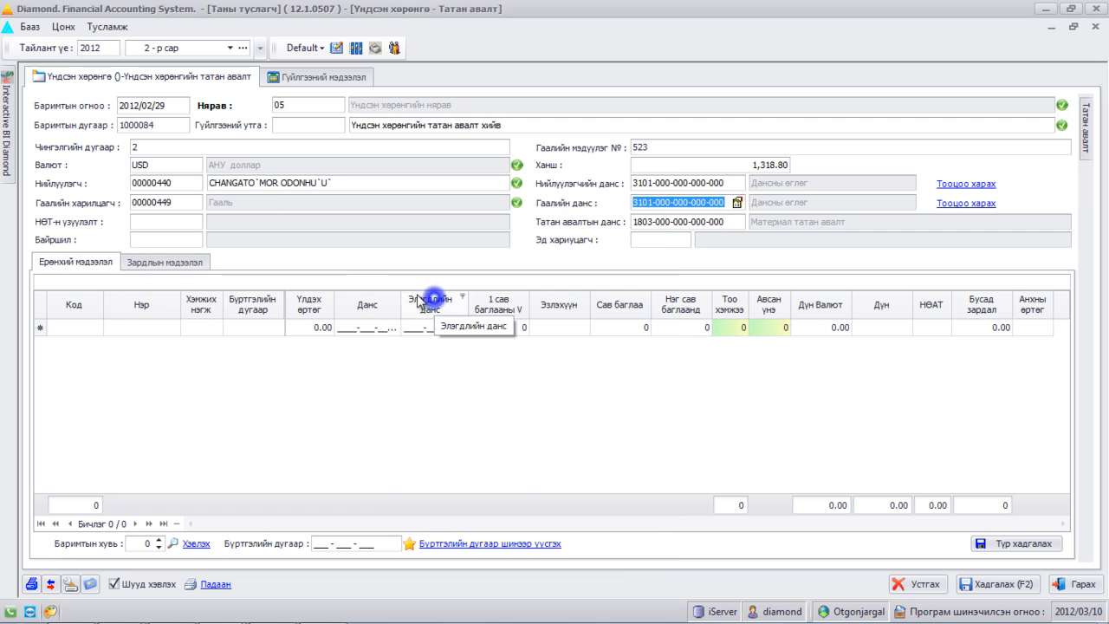
left_click(193, 224)
left_click(192, 224)
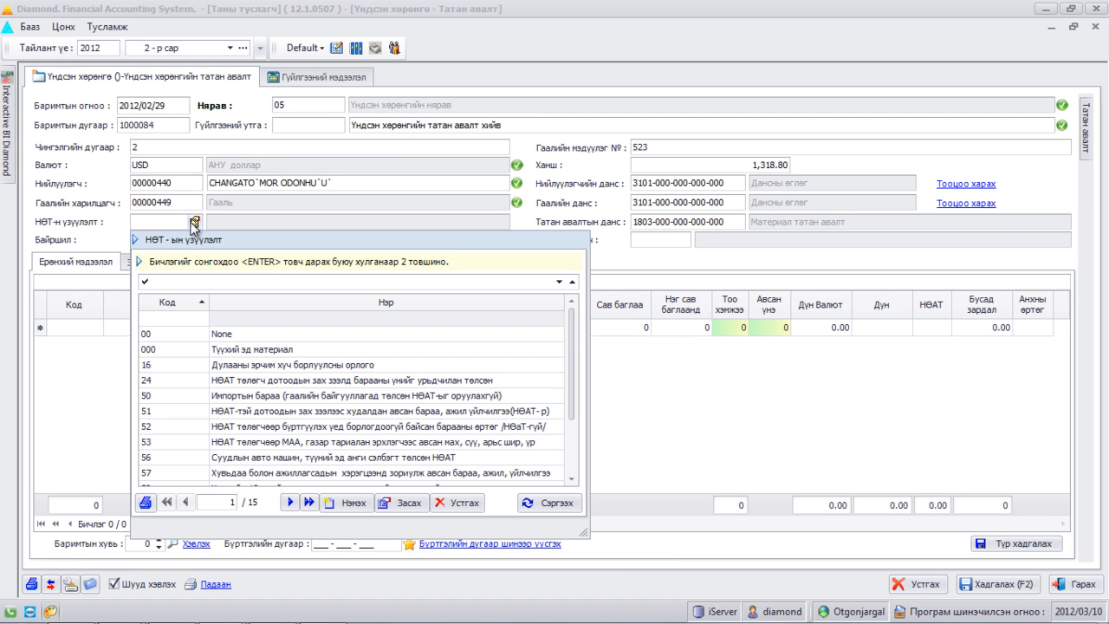
double_click(275, 396)
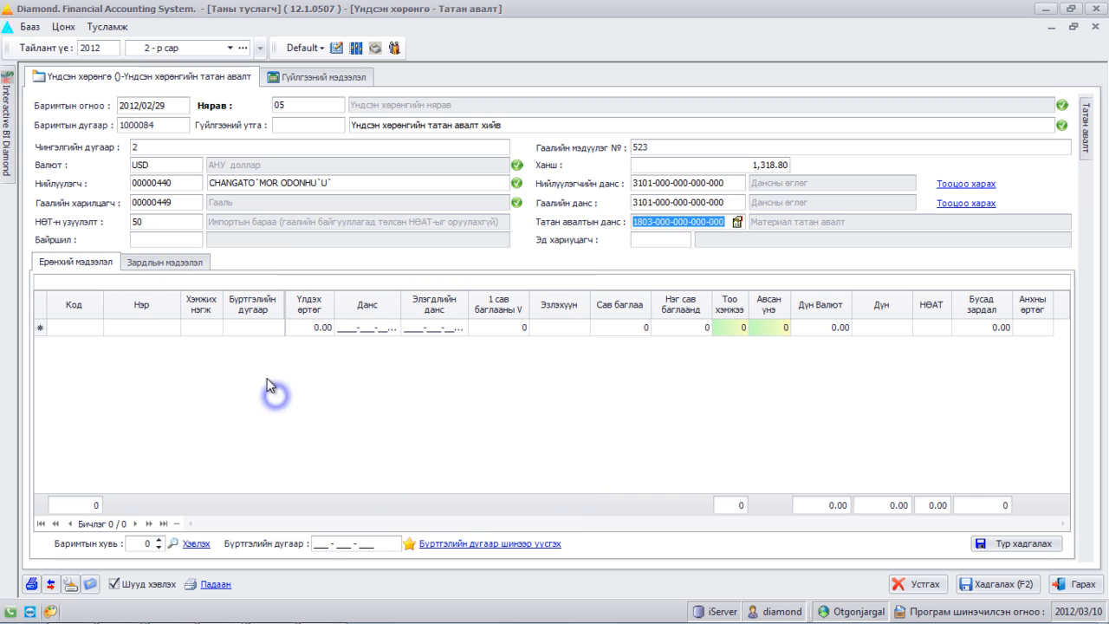
- Set the location (Байршил) to 111 and choose the person responsible for the assets (Эд хариуцагч)
left_click(196, 244)
type("111")
key("Tab")
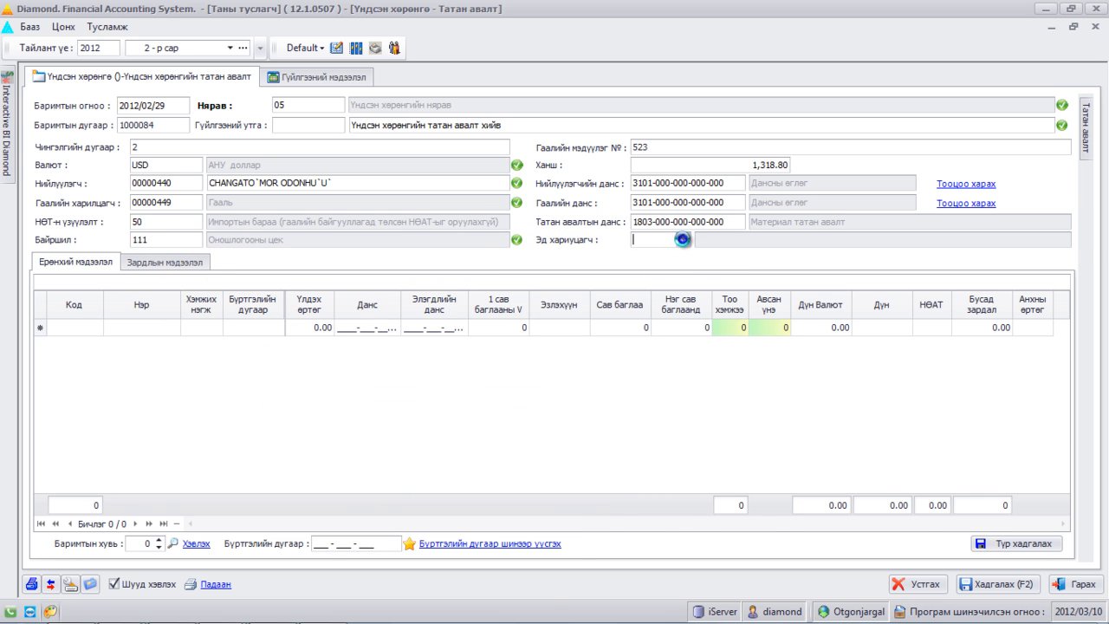
left_click(682, 240)
double_click(825, 366)
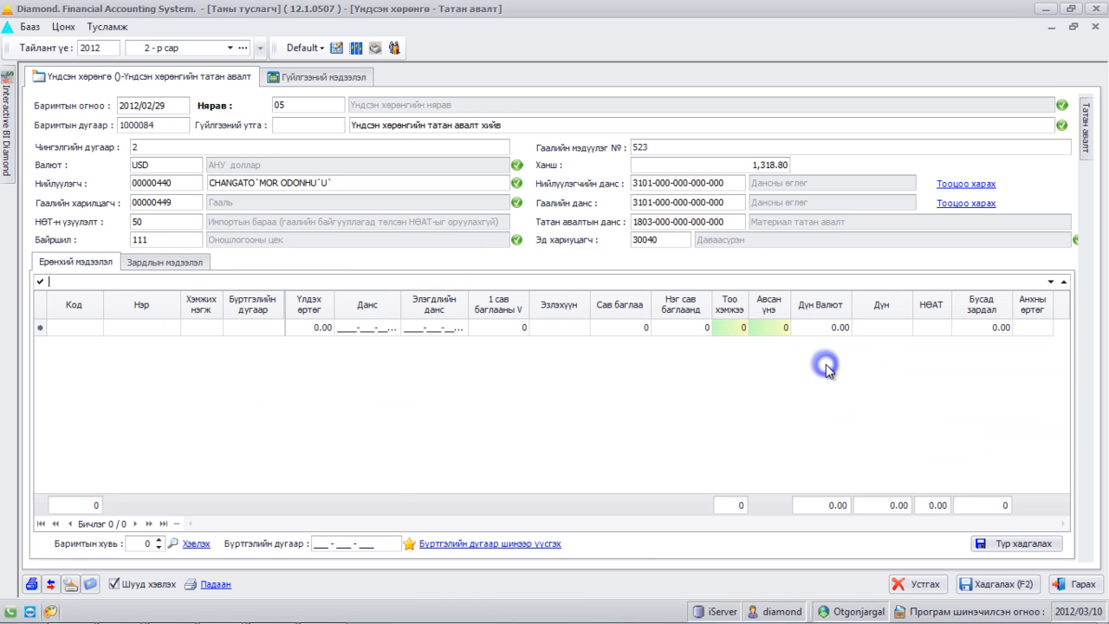
- Add item FOE-280 as the first asset line and set the registration number template to FUR-000-995
left_click(91, 328)
double_click(386, 215)
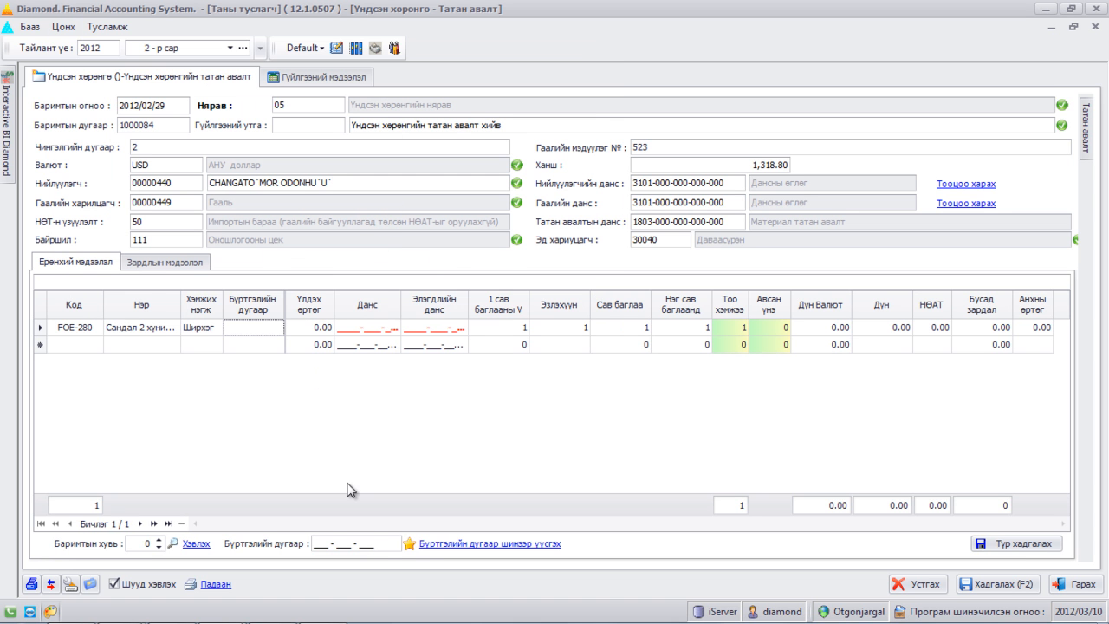
left_click(392, 543)
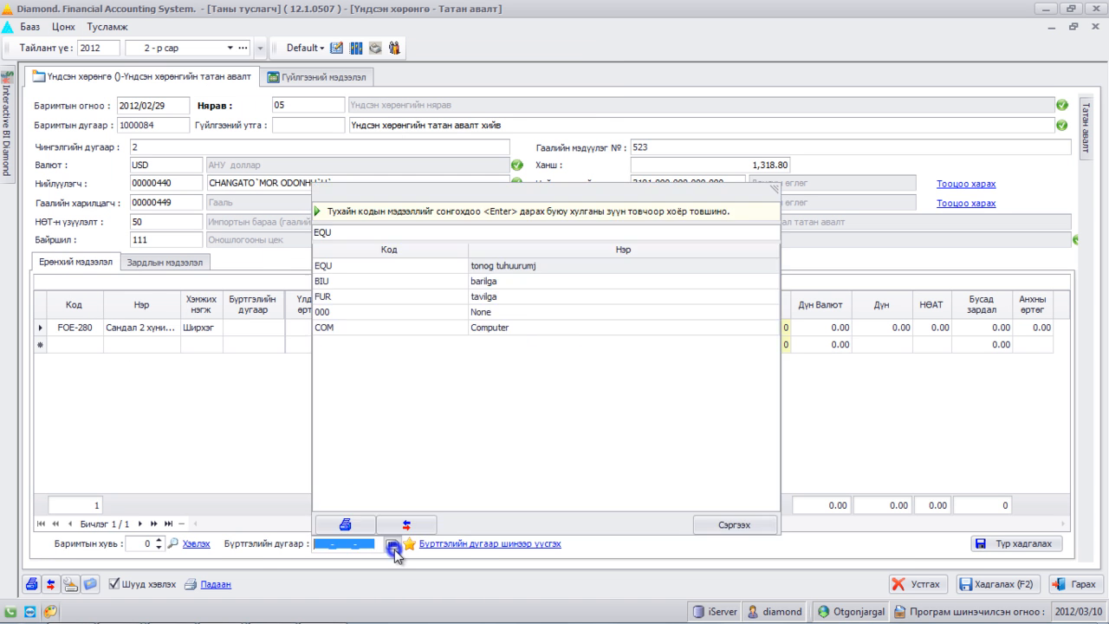
double_click(434, 297)
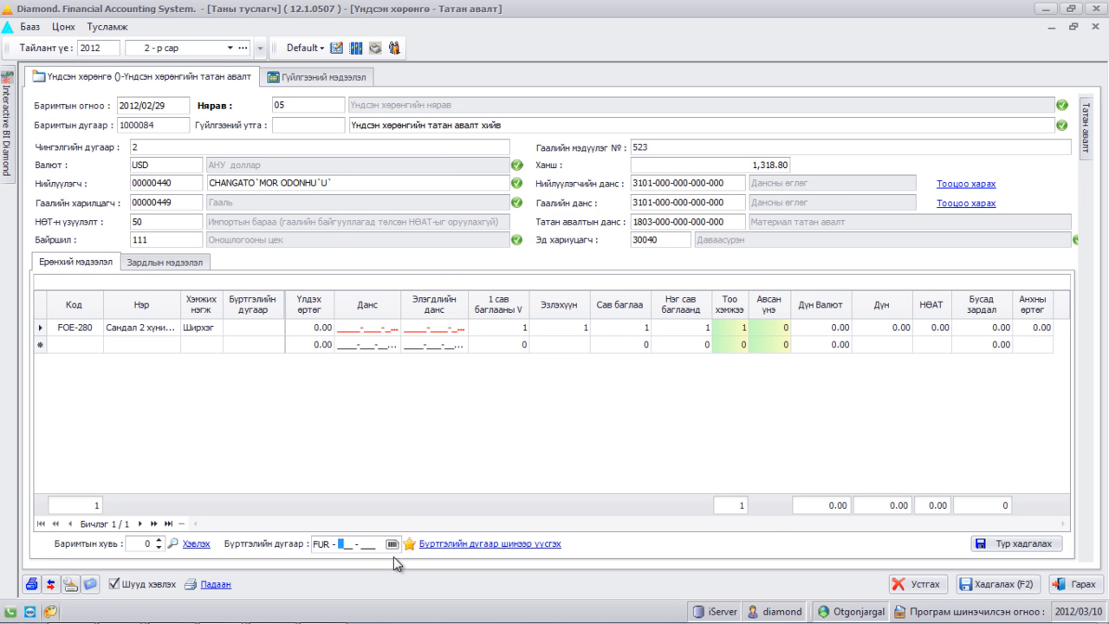
left_click(393, 544)
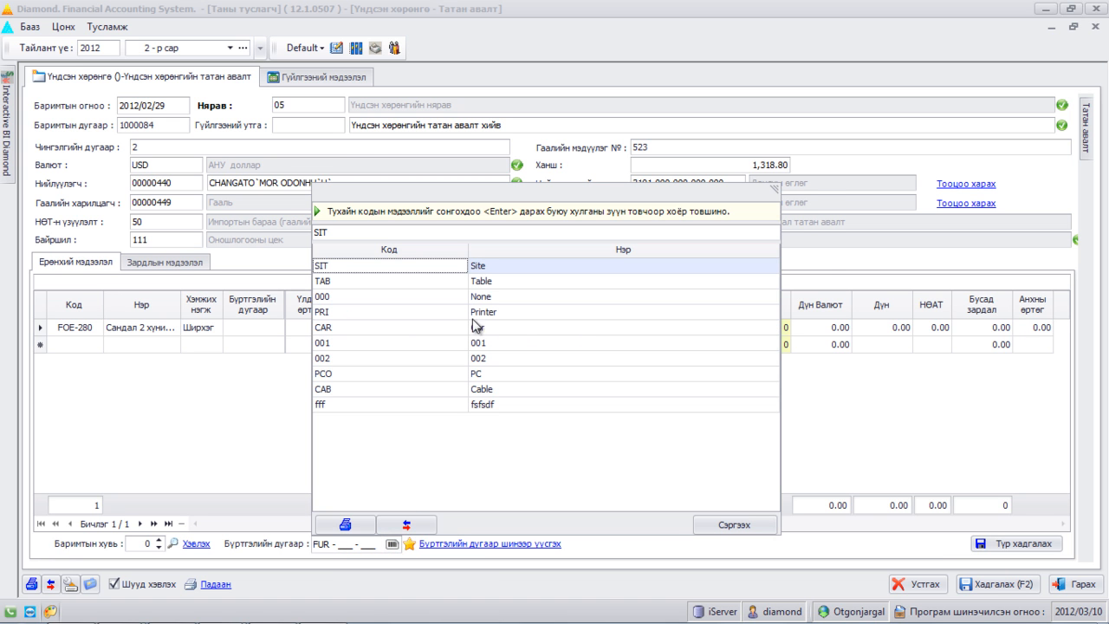
double_click(475, 299)
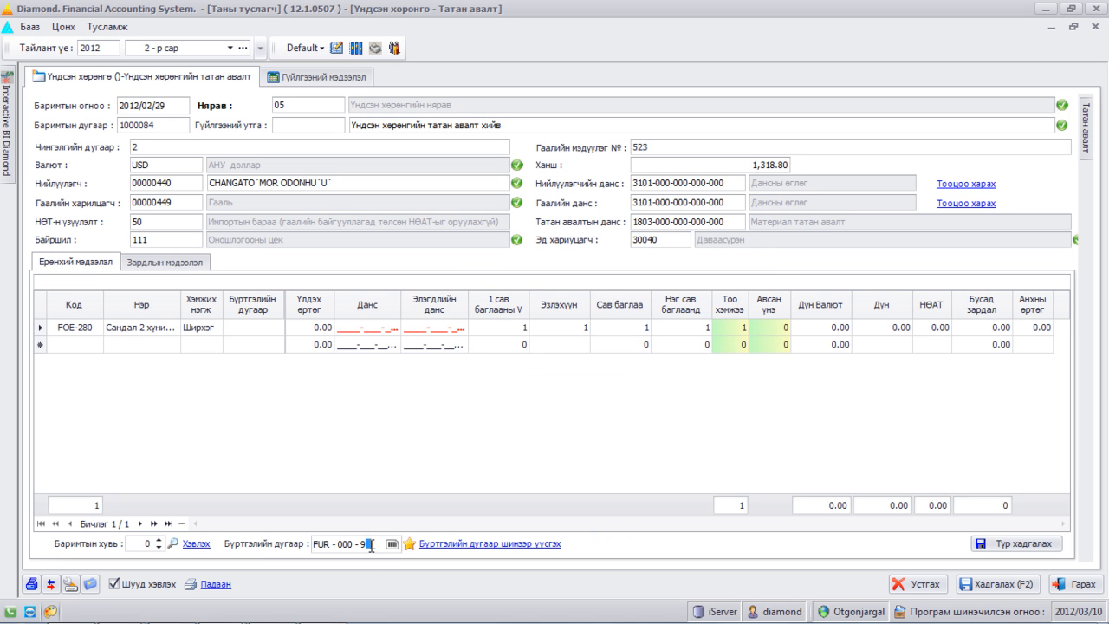
type("995")
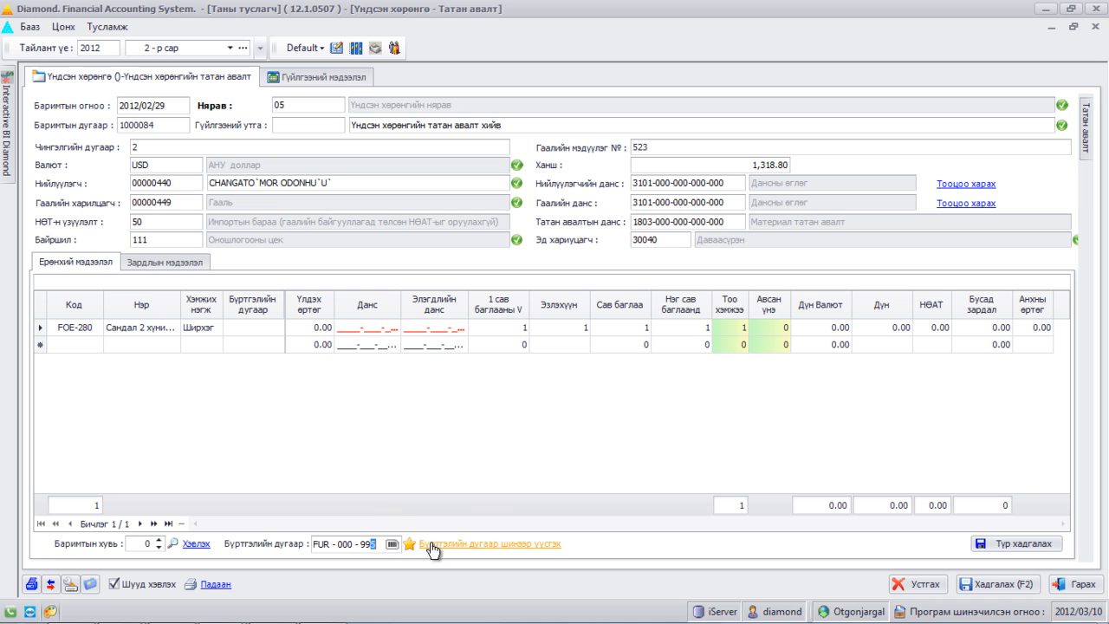
- Assign the Тавилга эд хогшил account beginning 2003-000 to the FOE-280 line
left_click(324, 328)
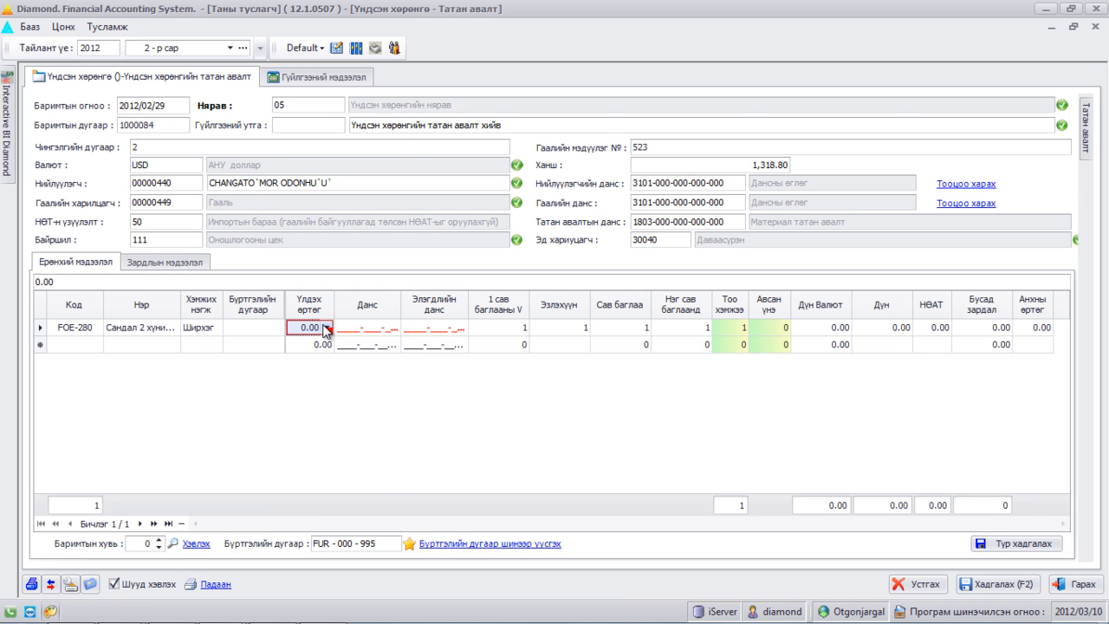
left_click(382, 328)
left_click(393, 327)
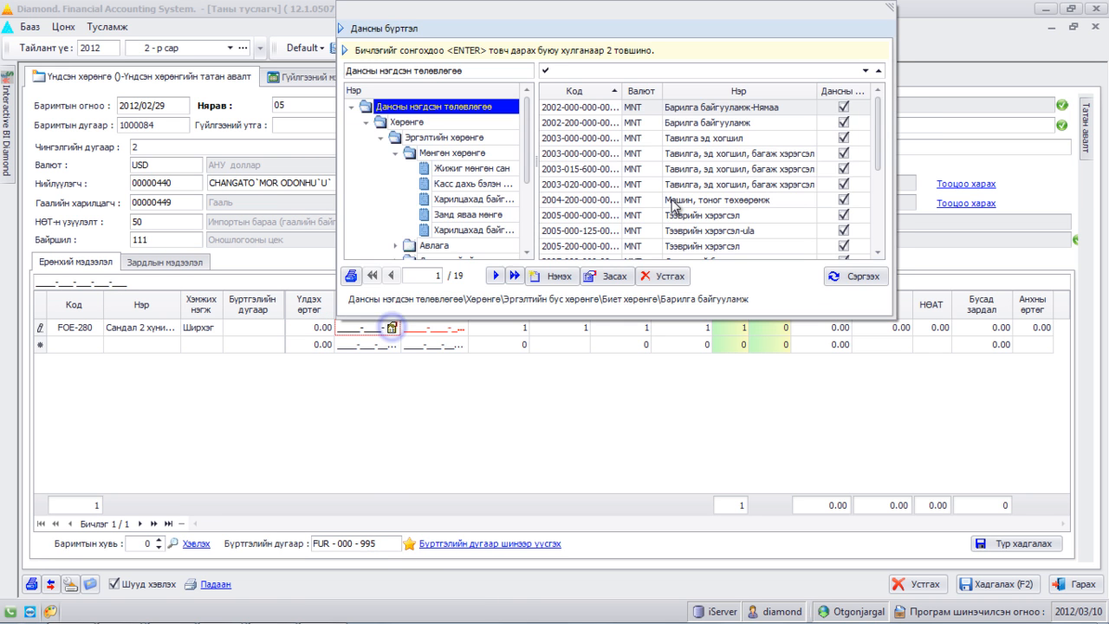
double_click(715, 139)
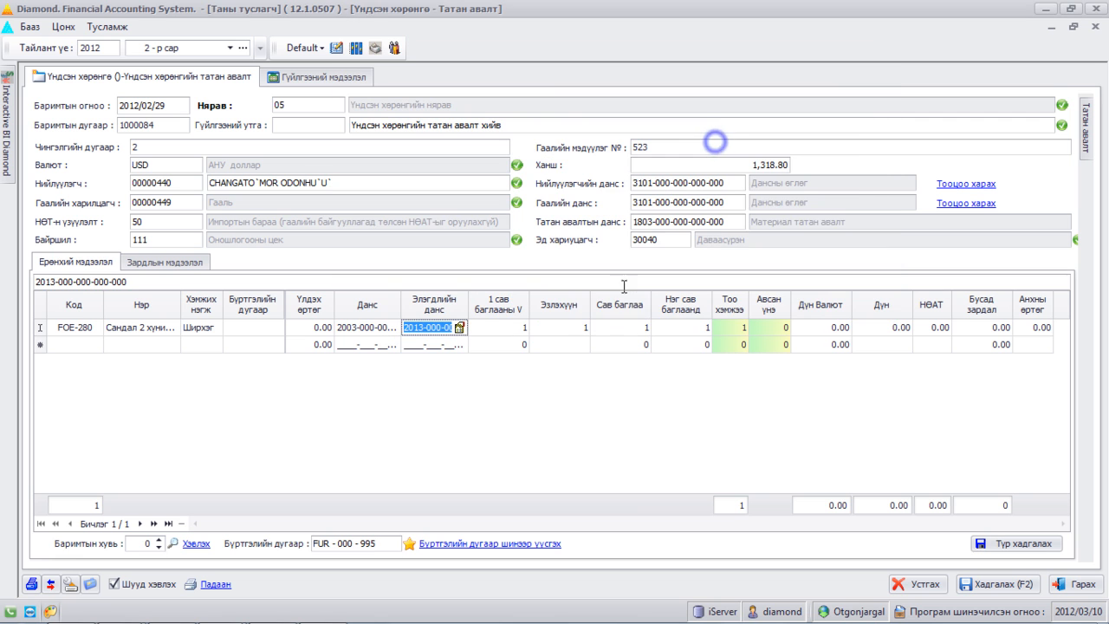
- Set the number of items per package (Нэг сав баглаанд) to 2 on the FOE-280 line
left_click(518, 331)
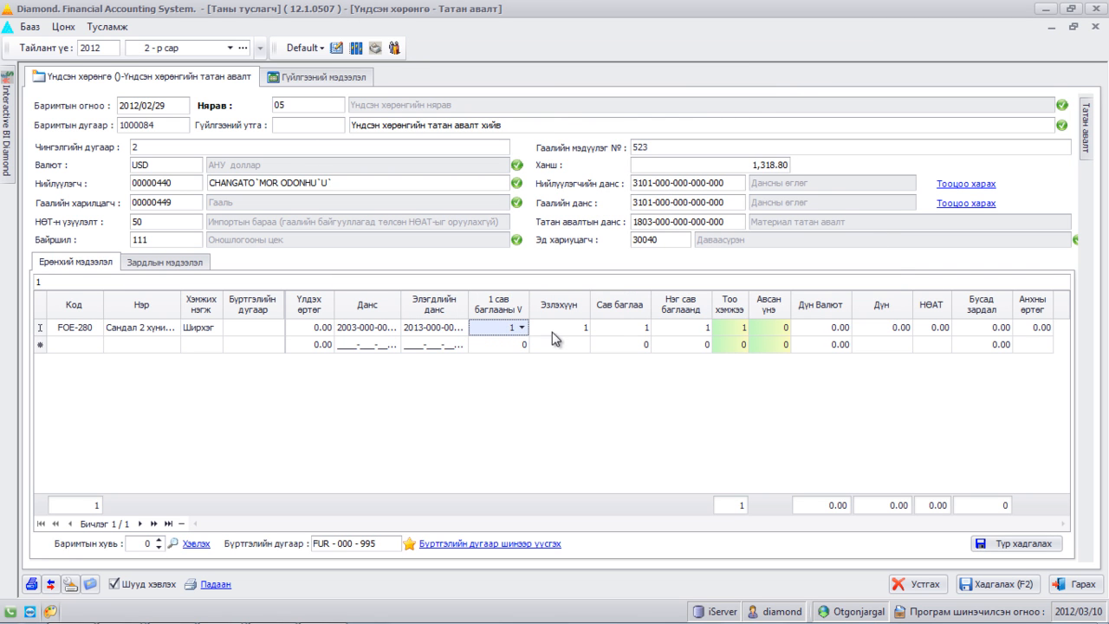
left_click(692, 329)
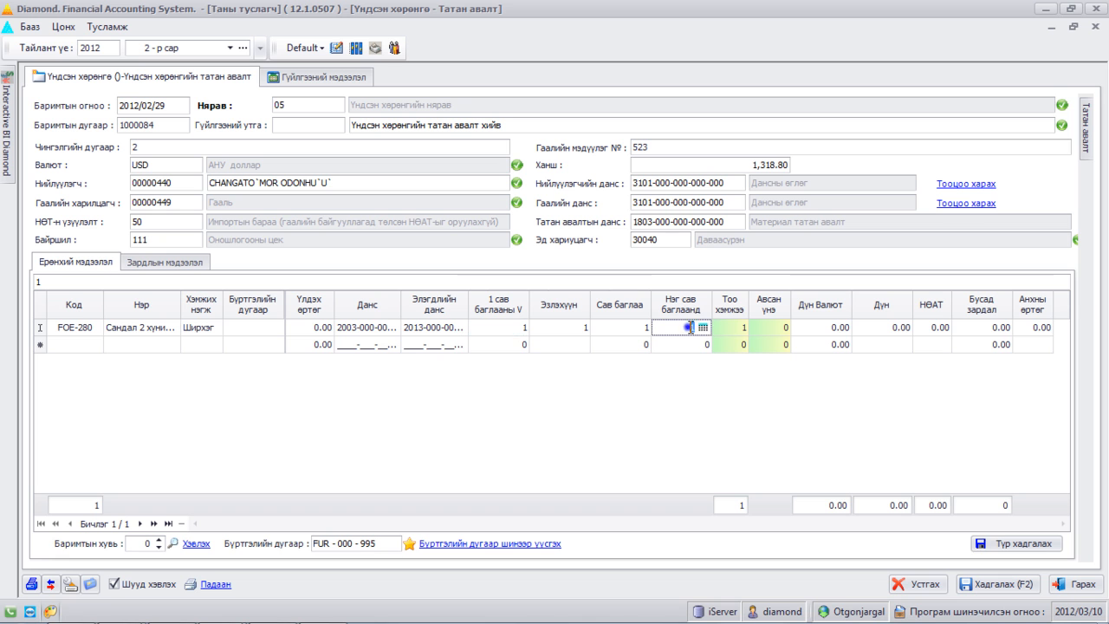
type("2")
key("Return")
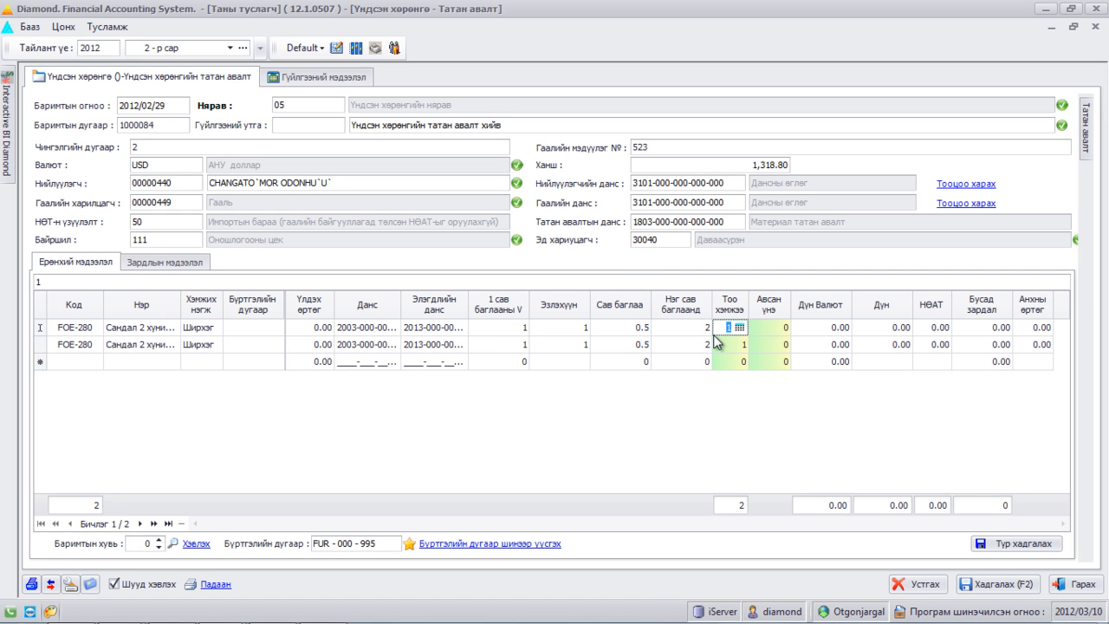
- Set the purchase price (Авсан үнэ) to 50 on both FOE-280 lines
left_click(763, 327)
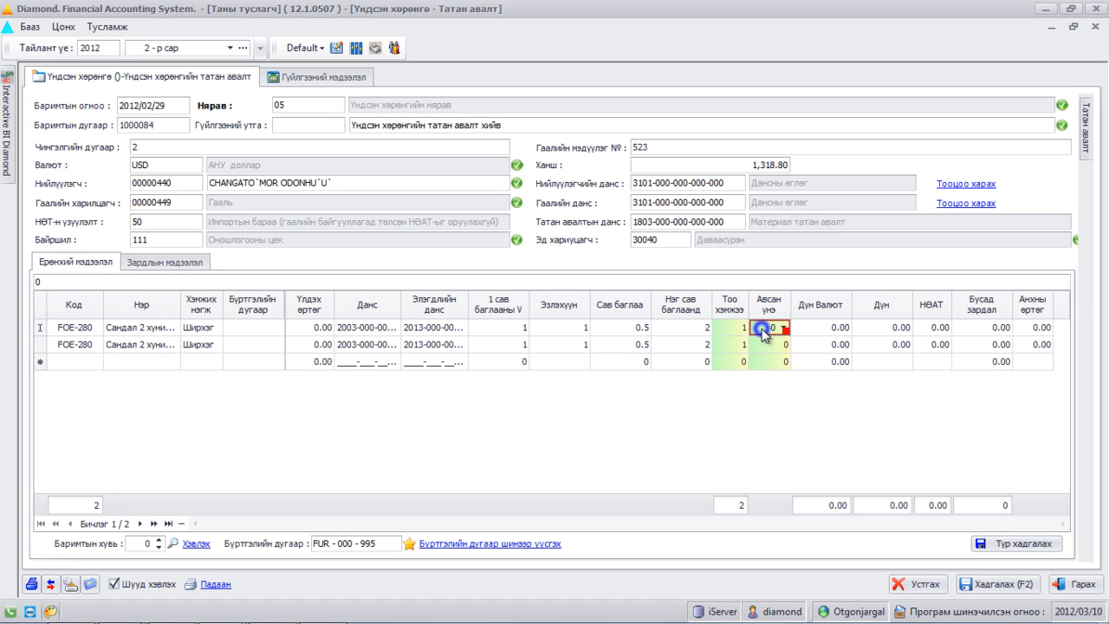
type("5")
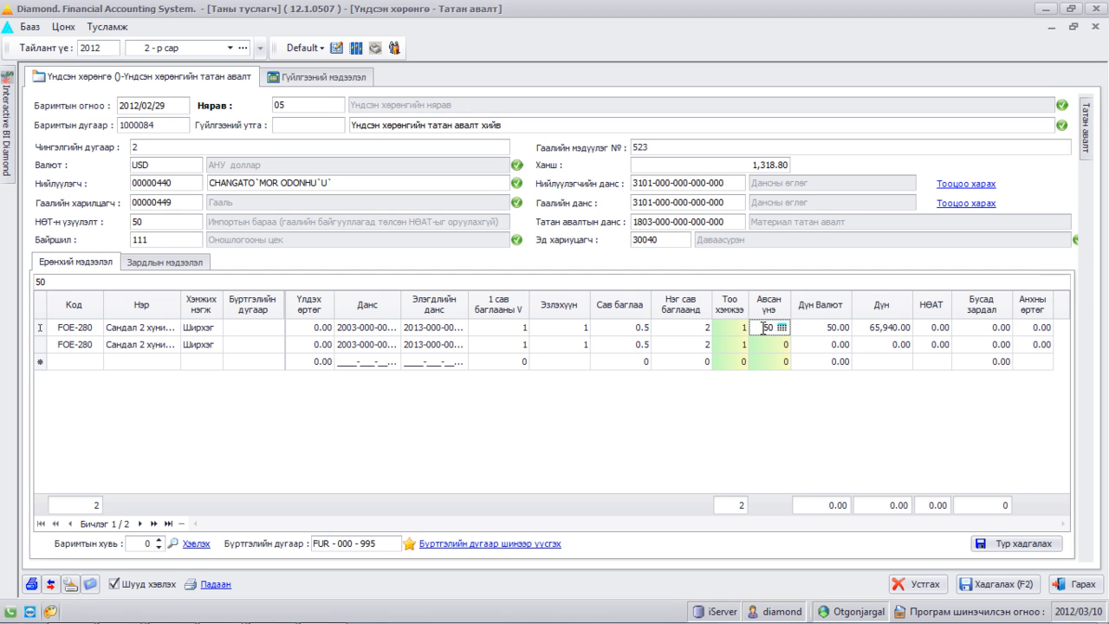
type("0")
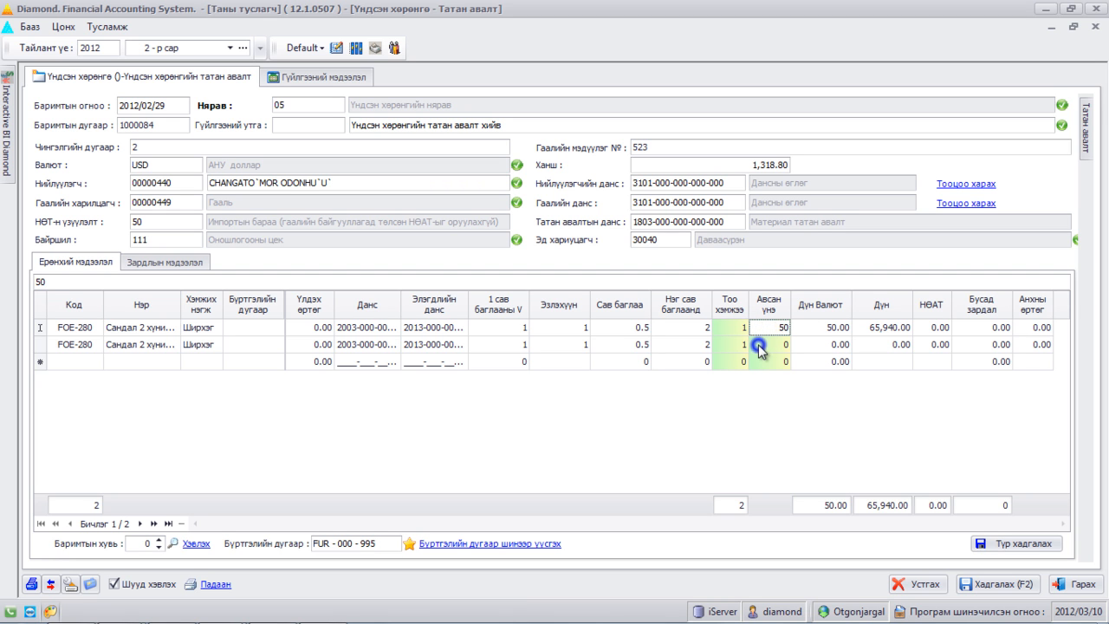
left_click(762, 344)
type("50")
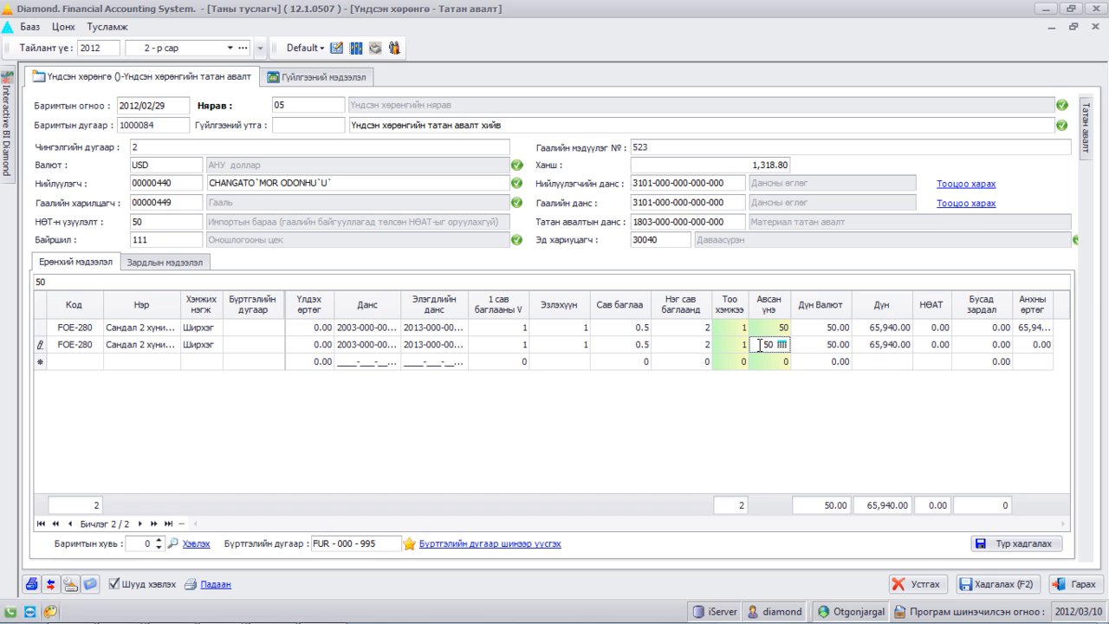
key("Return")
- Generate new registration numbers (Бүртгэлийн дугаар) for both FOE-280 lines
left_click(258, 326)
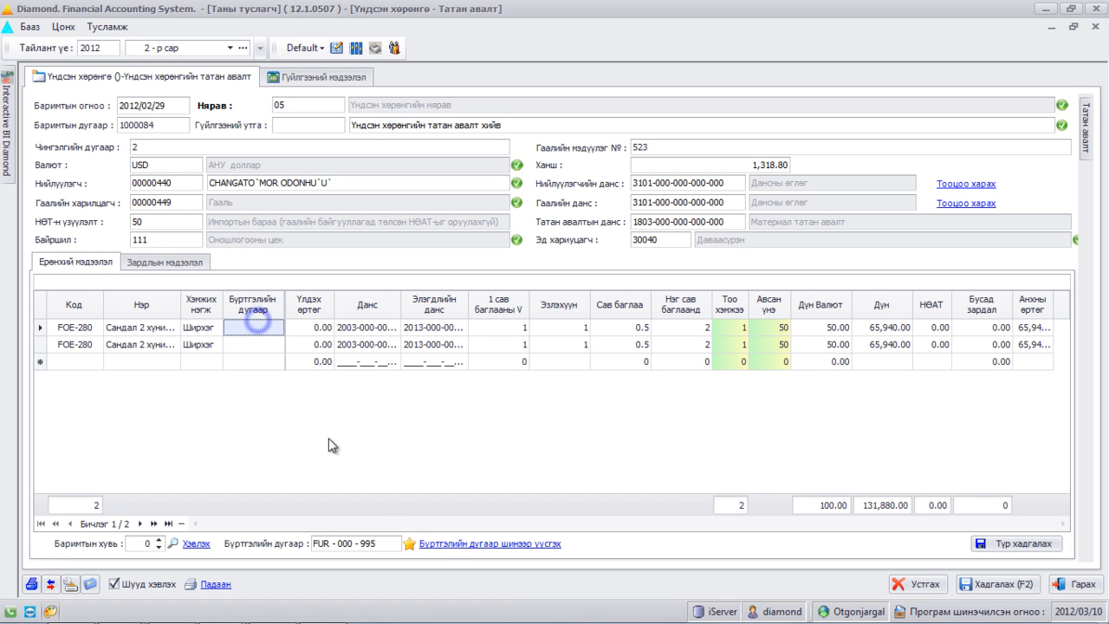
left_click(443, 546)
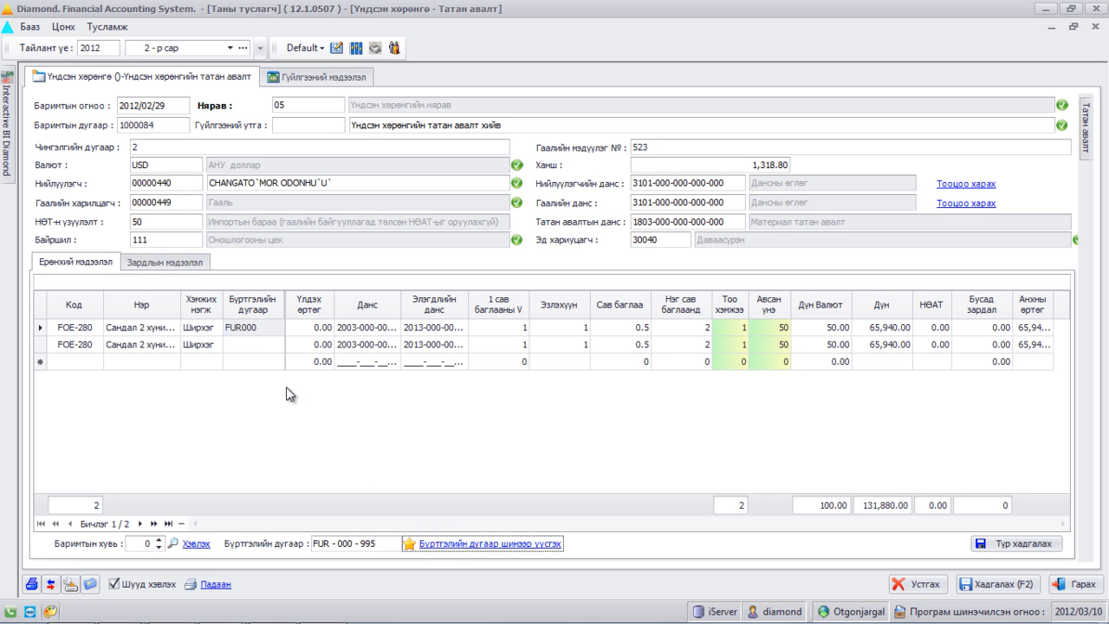
left_click(253, 344)
left_click(435, 546)
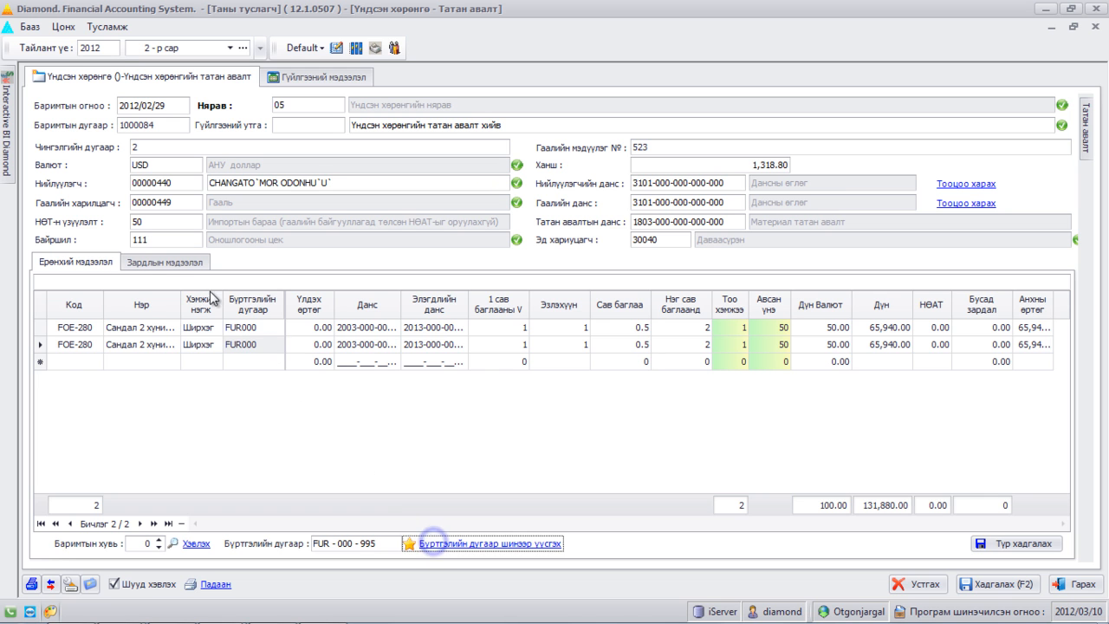
- Set the amount (Дүн) of expense line 01 to 50 in the purchase's expense details (Зардлын мэдээлэл)
left_click(178, 262)
double_click(489, 318)
type("50")
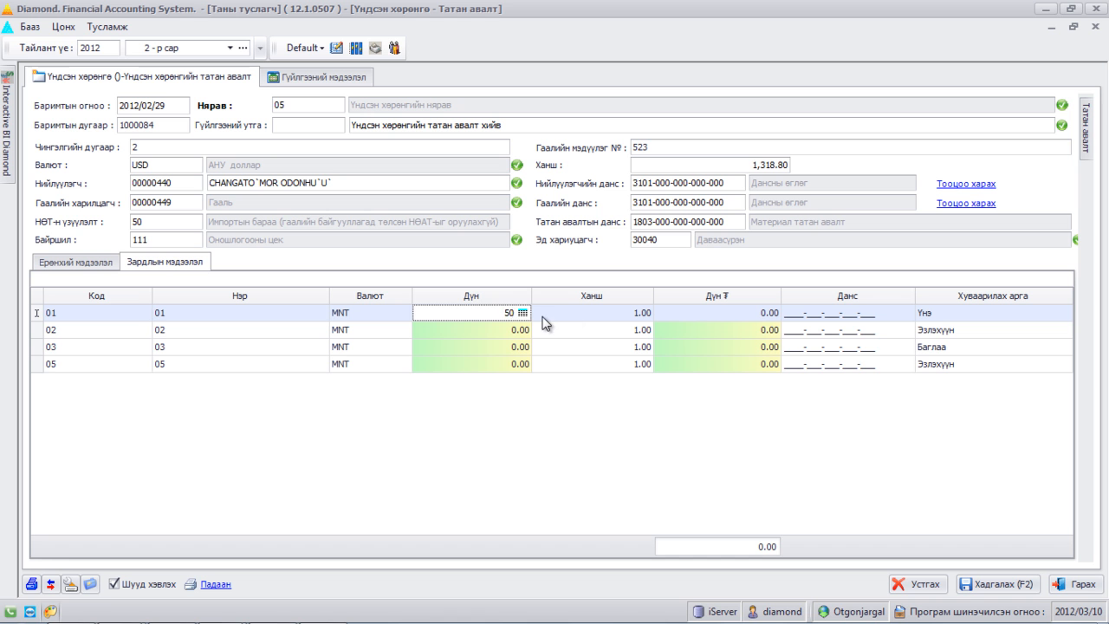
left_click(564, 316)
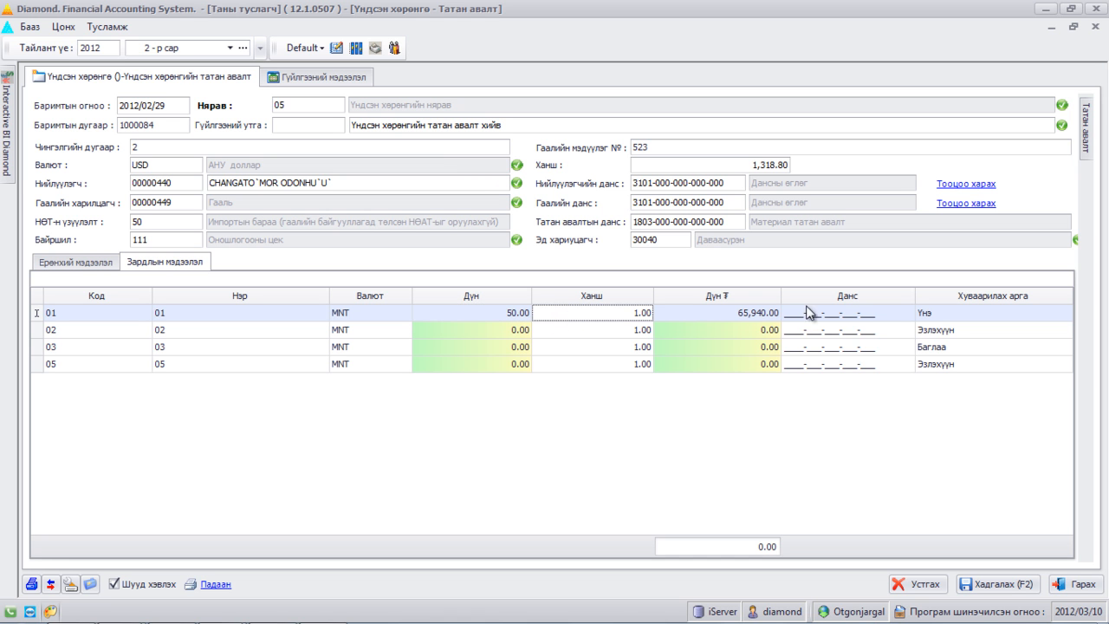
left_click(898, 316)
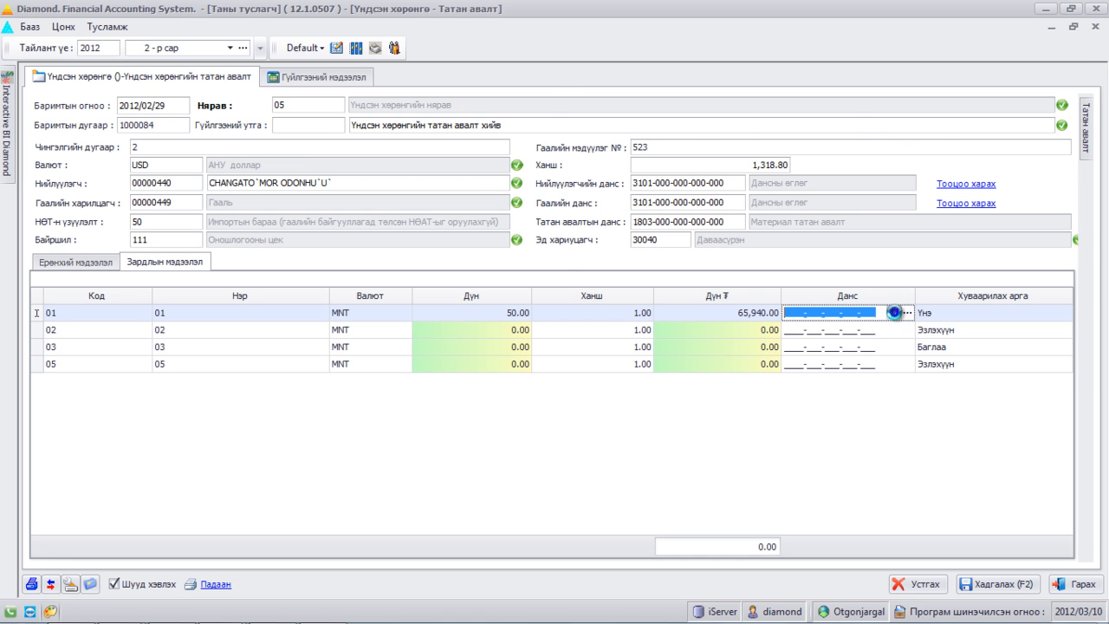
left_click(894, 313)
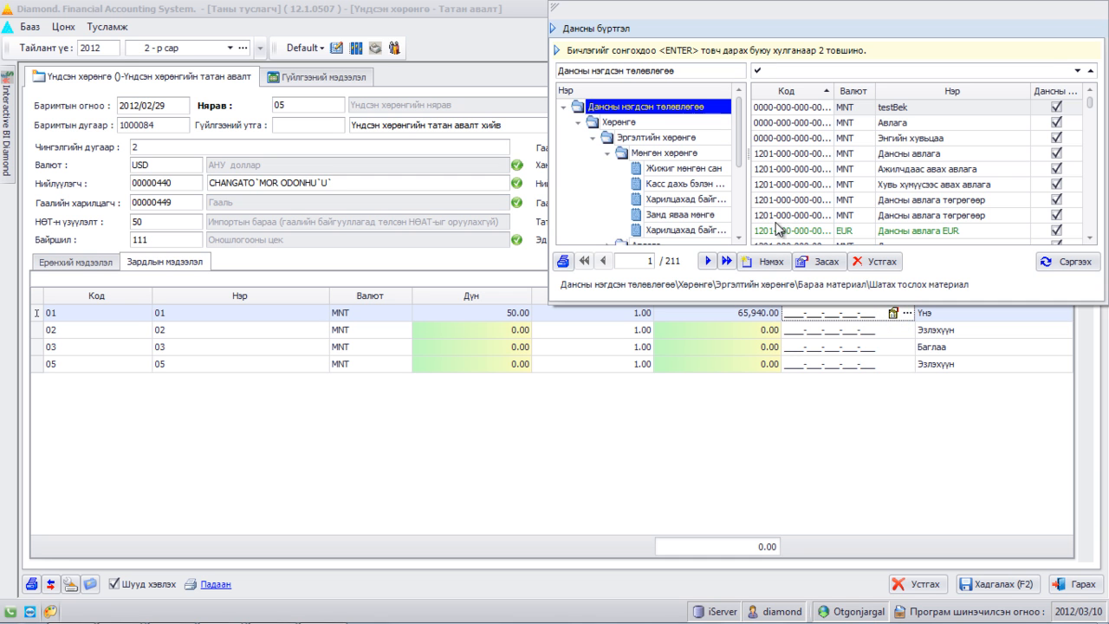
left_click_drag(1090, 103, 1104, 158)
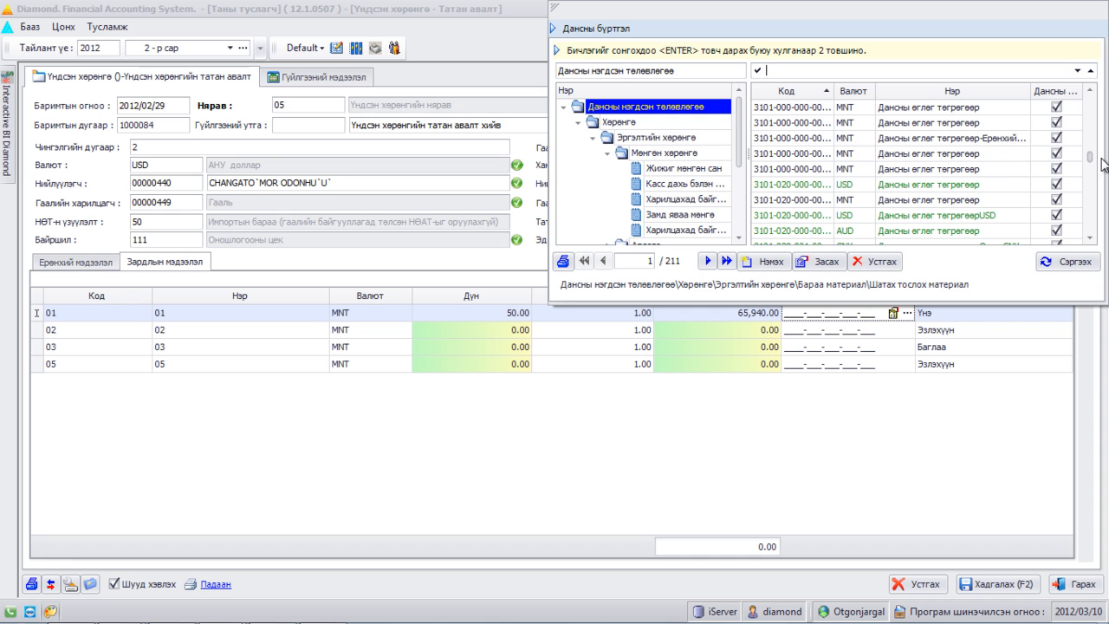
double_click(893, 107)
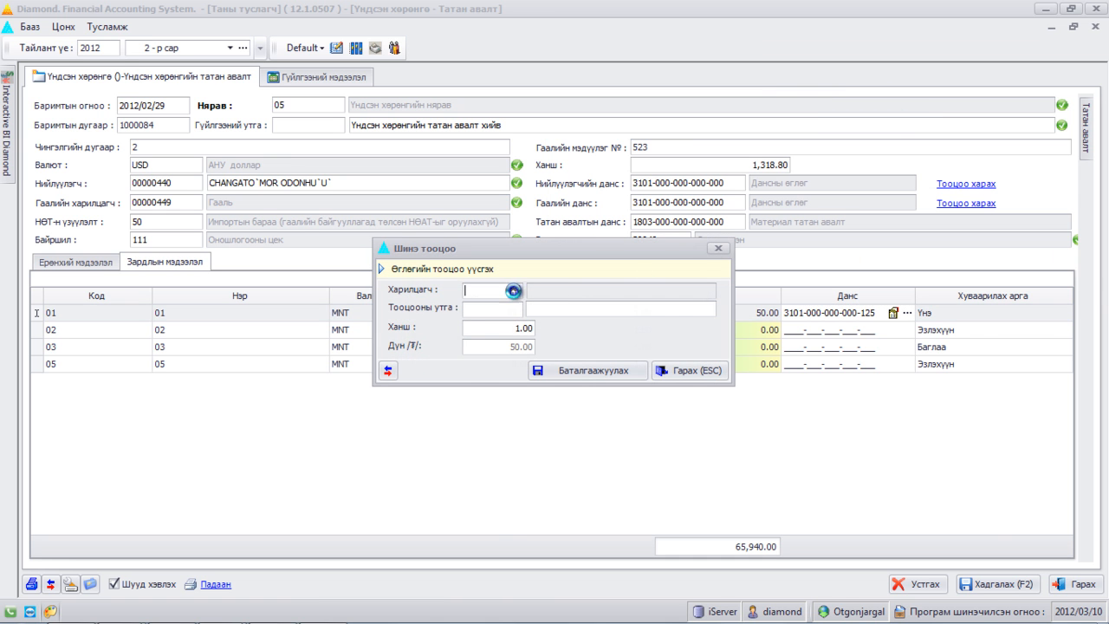
- Create the payable settlement for counterparty hasah with the description Тээврийн зардал төлсөн and confirm it
left_click(515, 292)
left_click_drag(984, 466, 982, 503)
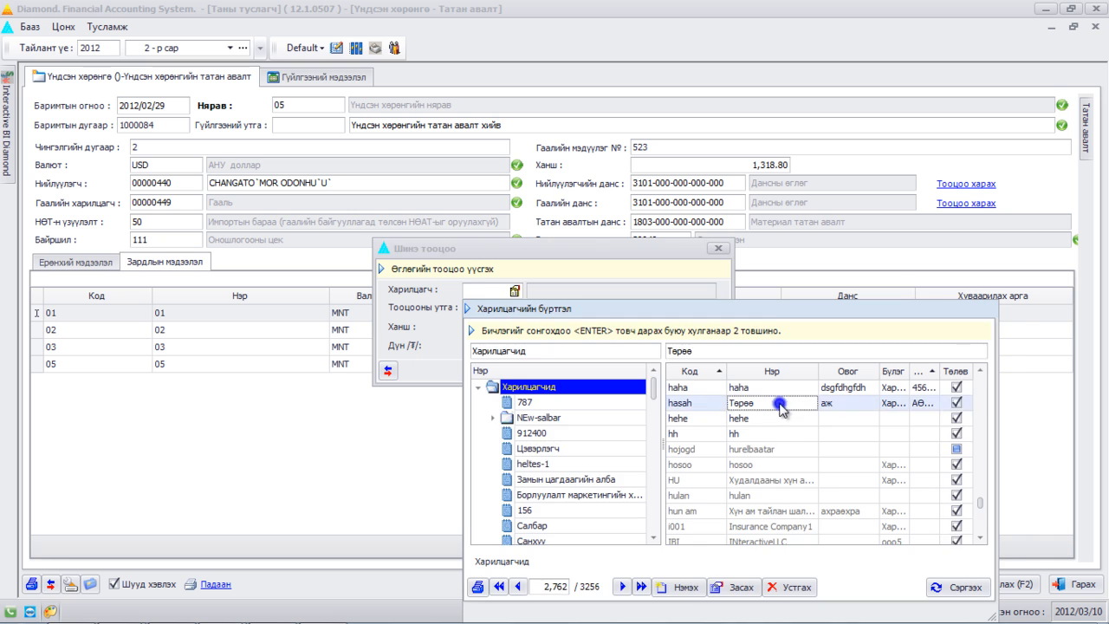
double_click(766, 404)
left_click(594, 308)
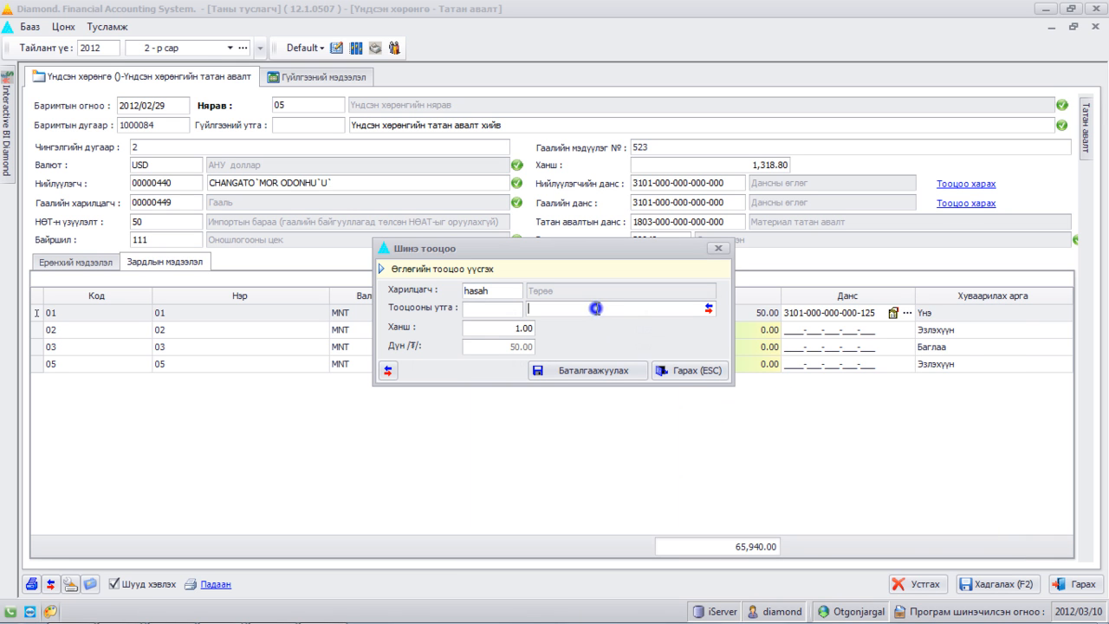
type("Тэ")
type("эврийн зардал төлсөн")
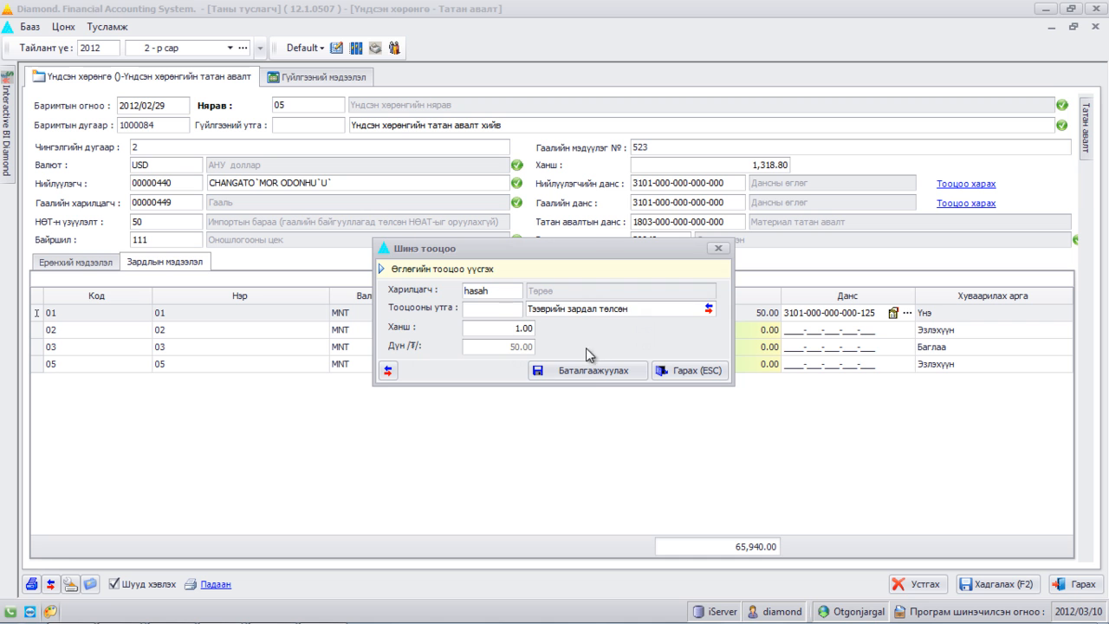
left_click(590, 370)
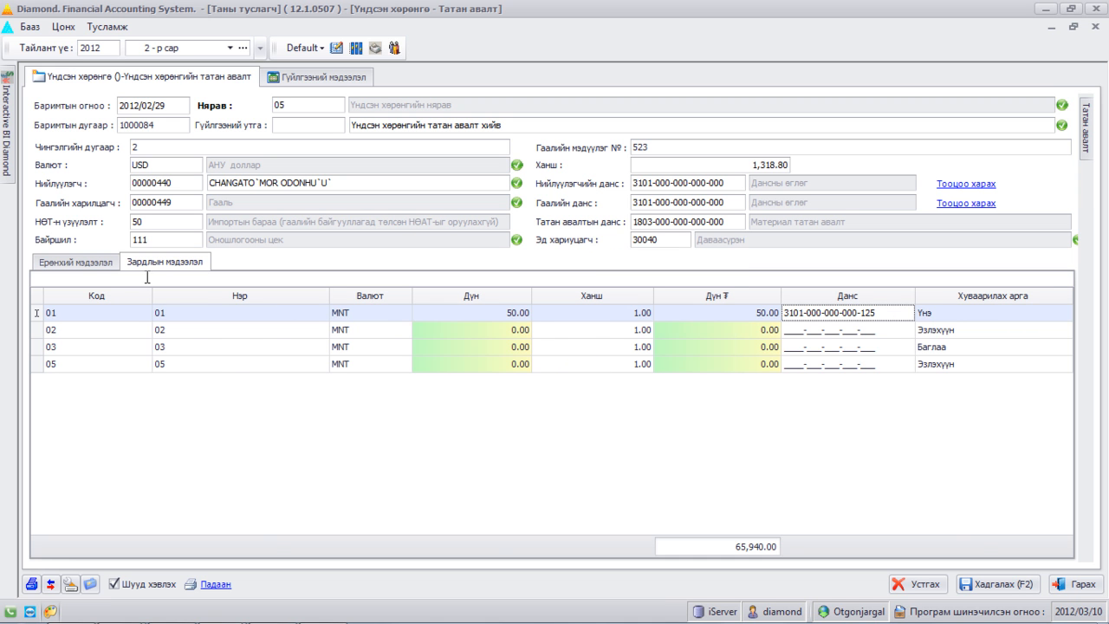
- Keep the import summary (Татан авалт) pinned beside the general asset lines and temporarily save the purchase (Түр хадгалах)
left_click(86, 262)
left_click_drag(354, 523, 425, 523)
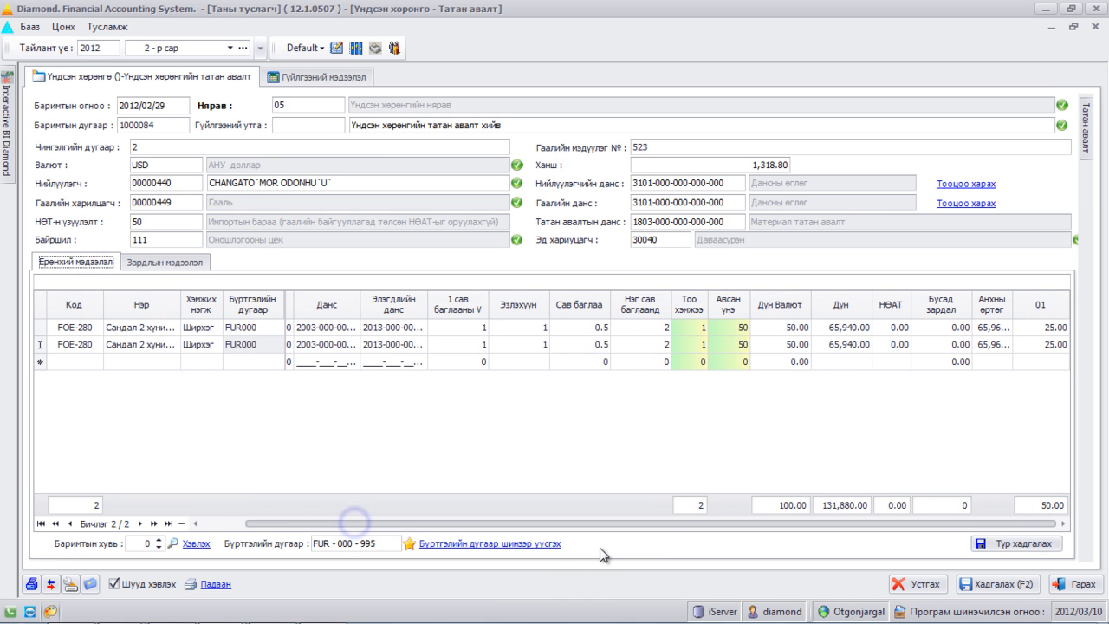
mouse_move(1084, 144)
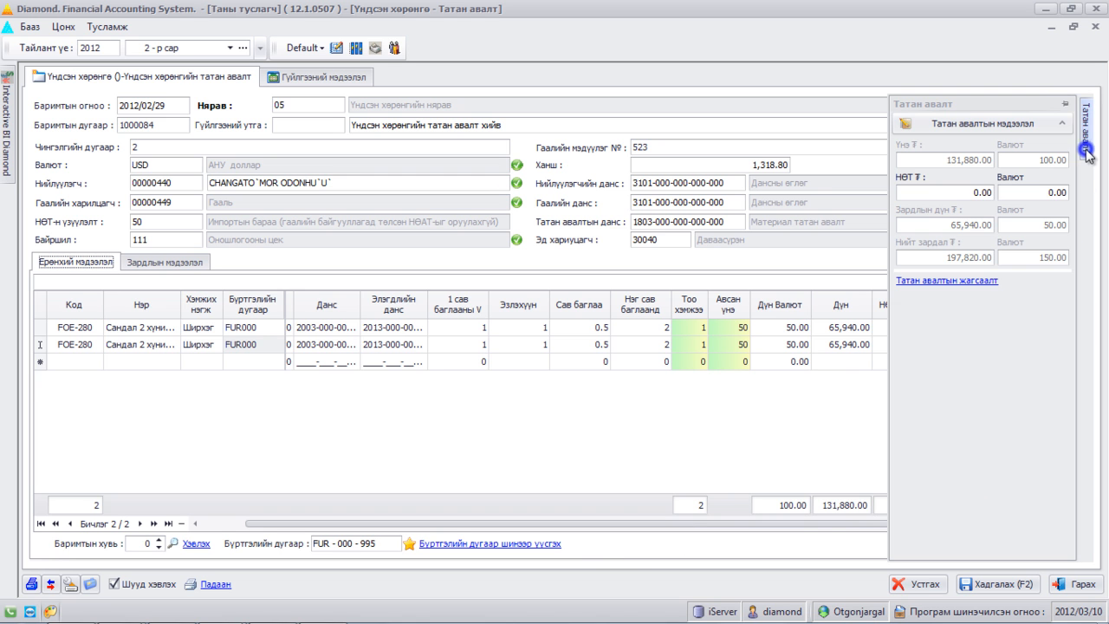
left_click(1069, 107)
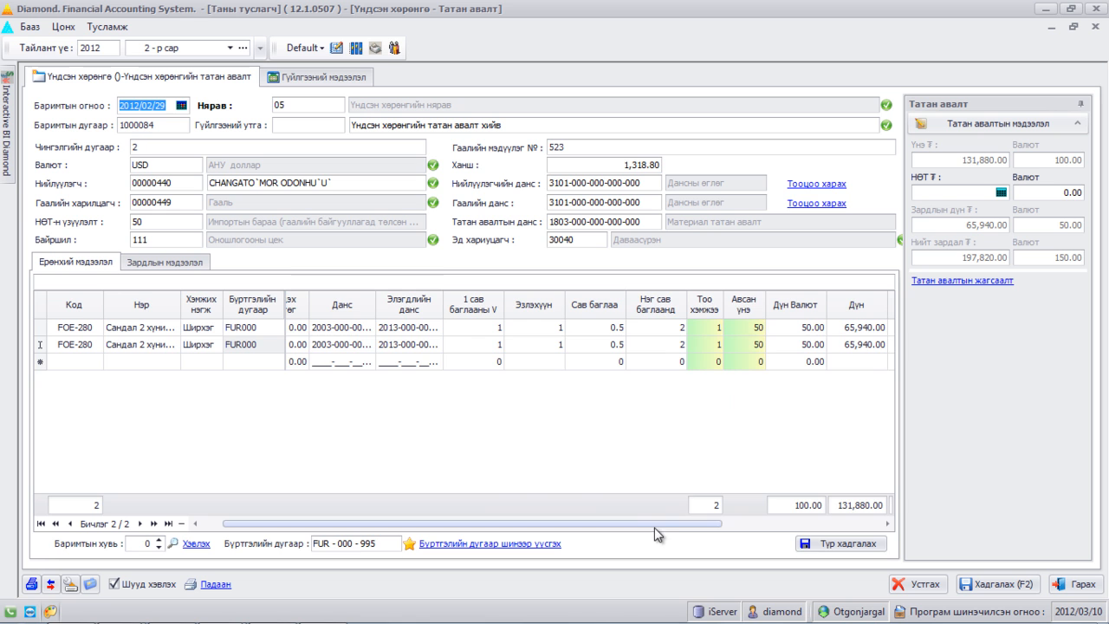
left_click_drag(657, 532, 882, 535)
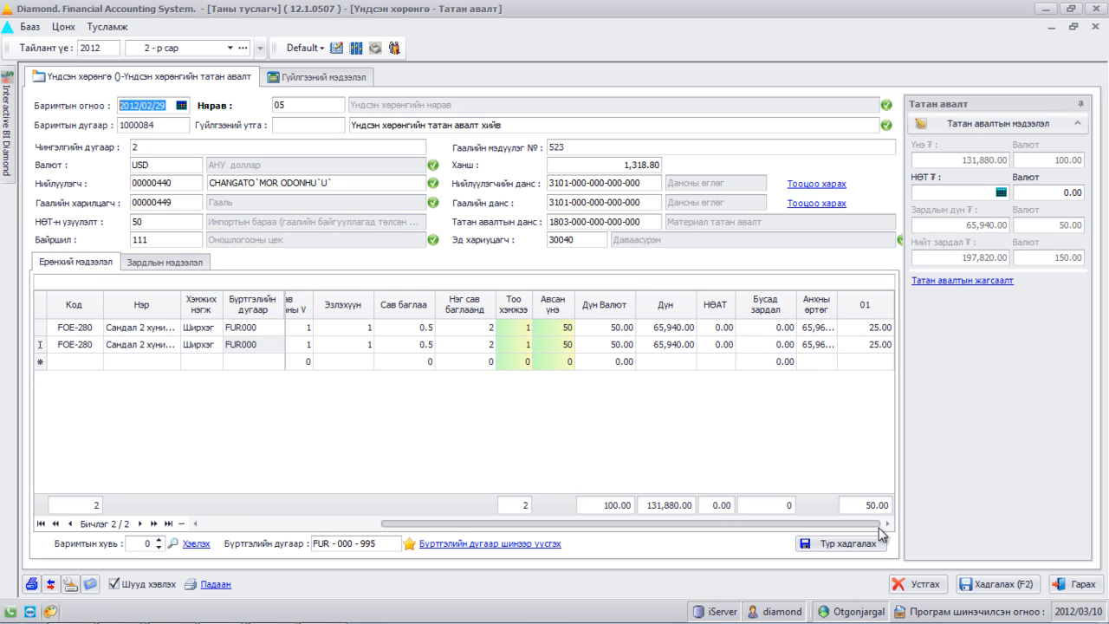
left_click(846, 545)
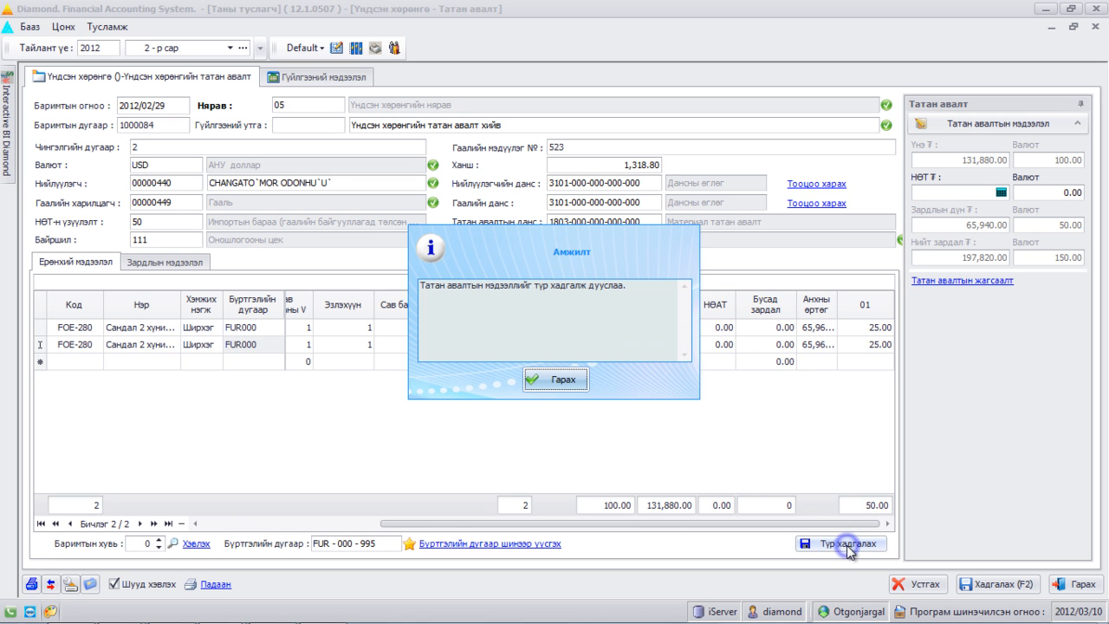
left_click(567, 379)
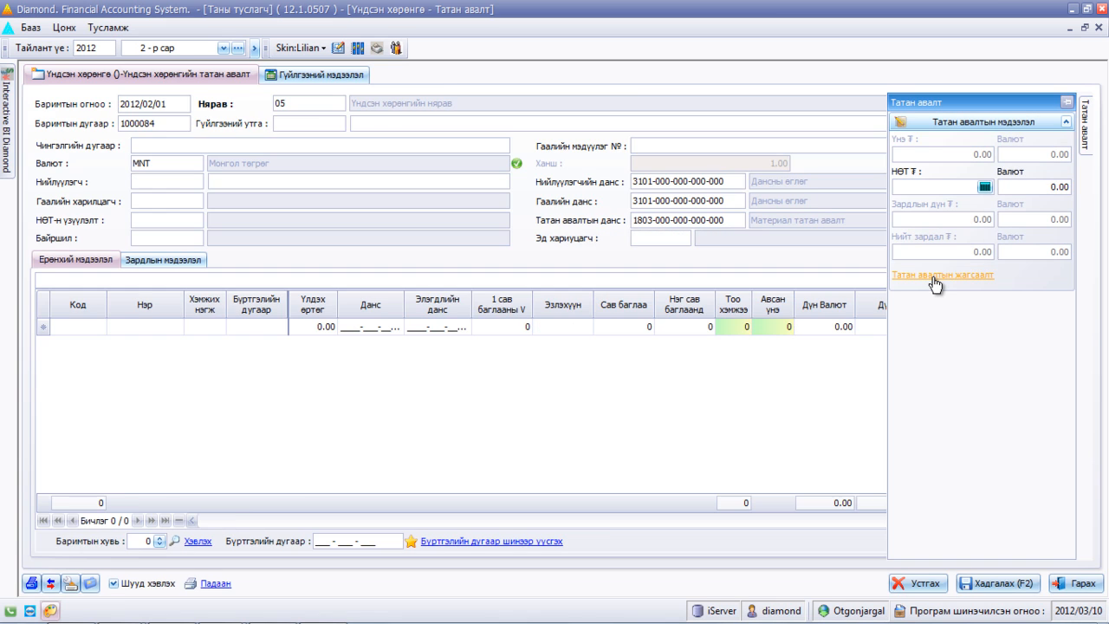
- List the imports dated 2012/02/01 to 2012/02/29 and open the temporarily saved FOE-280 purchase for editing
left_click(937, 281)
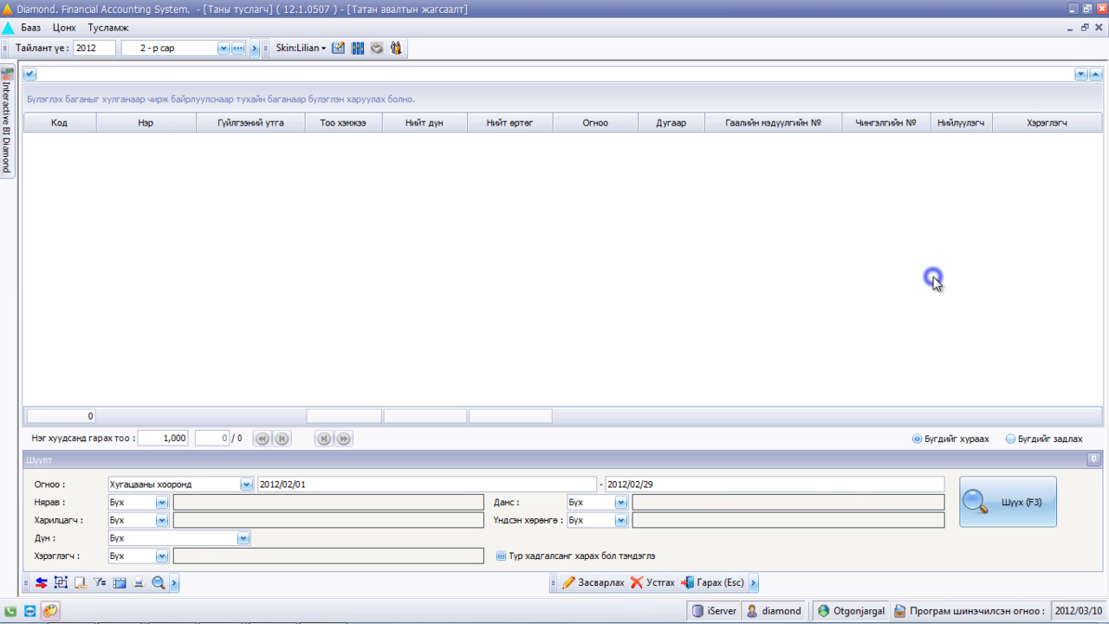
left_click(1002, 505)
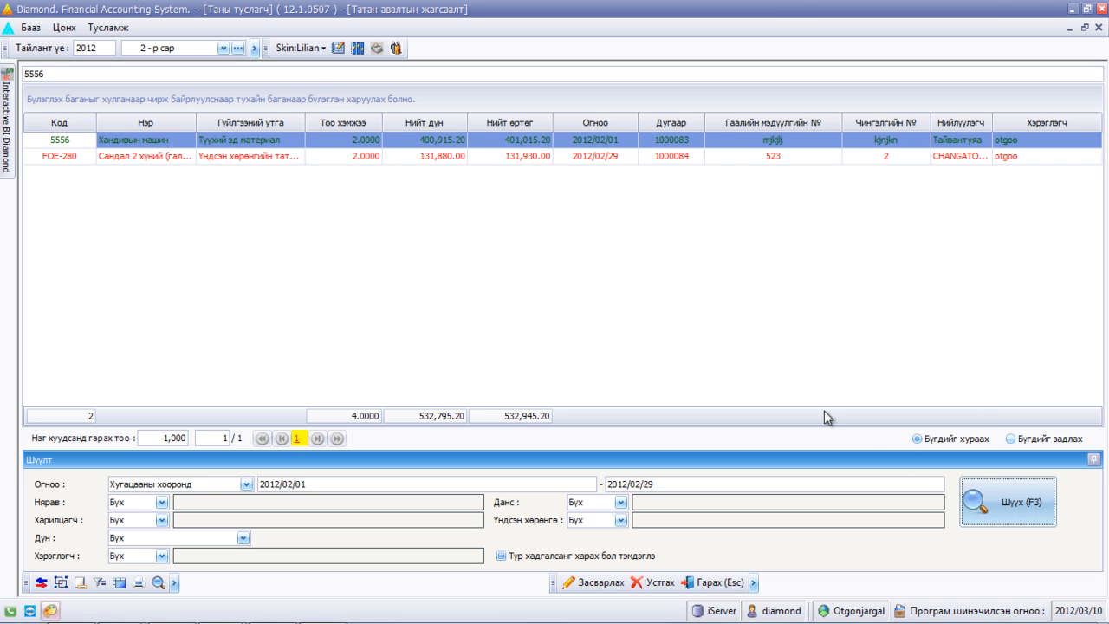
left_click(462, 157)
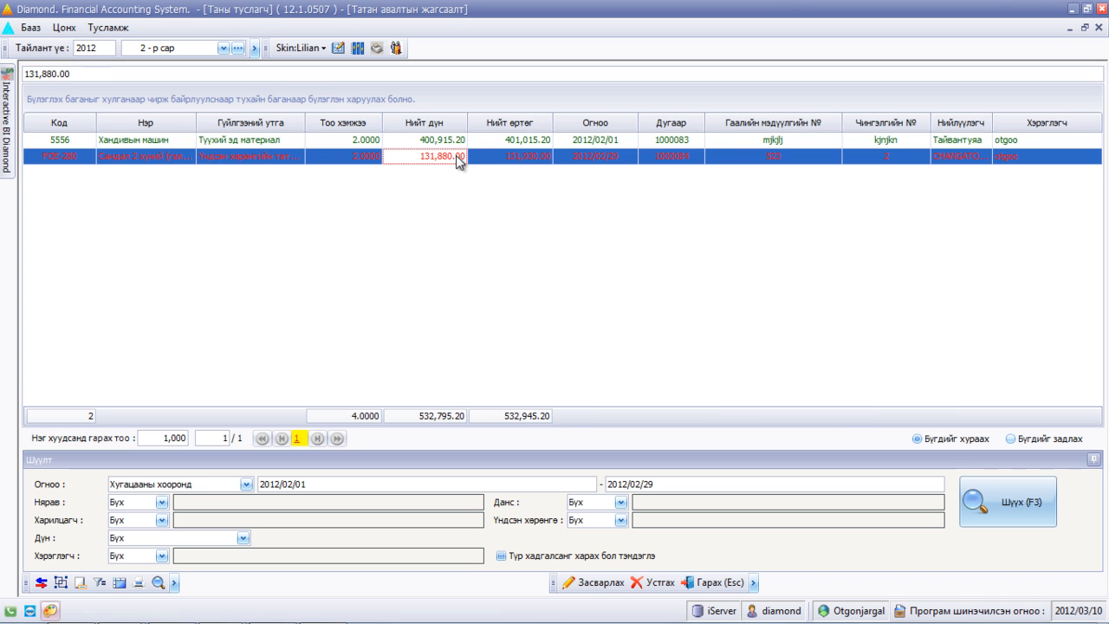
double_click(457, 158)
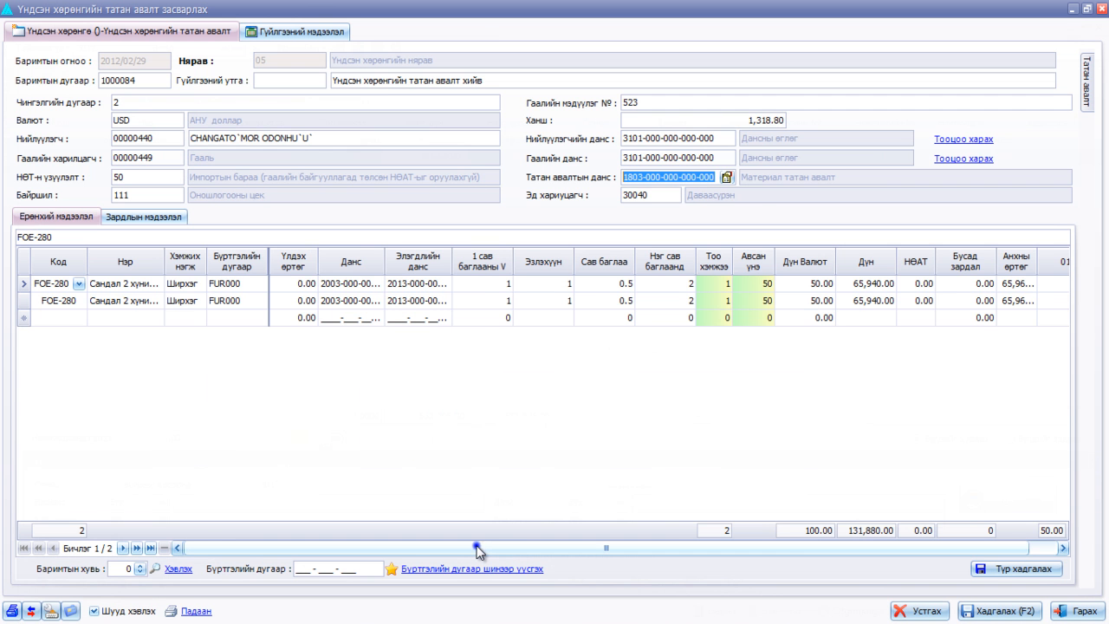
- Set the VAT amount (НӨТ ₮) in the FOE-280 purchase's import summary to 13,188
left_click_drag(477, 548, 505, 548)
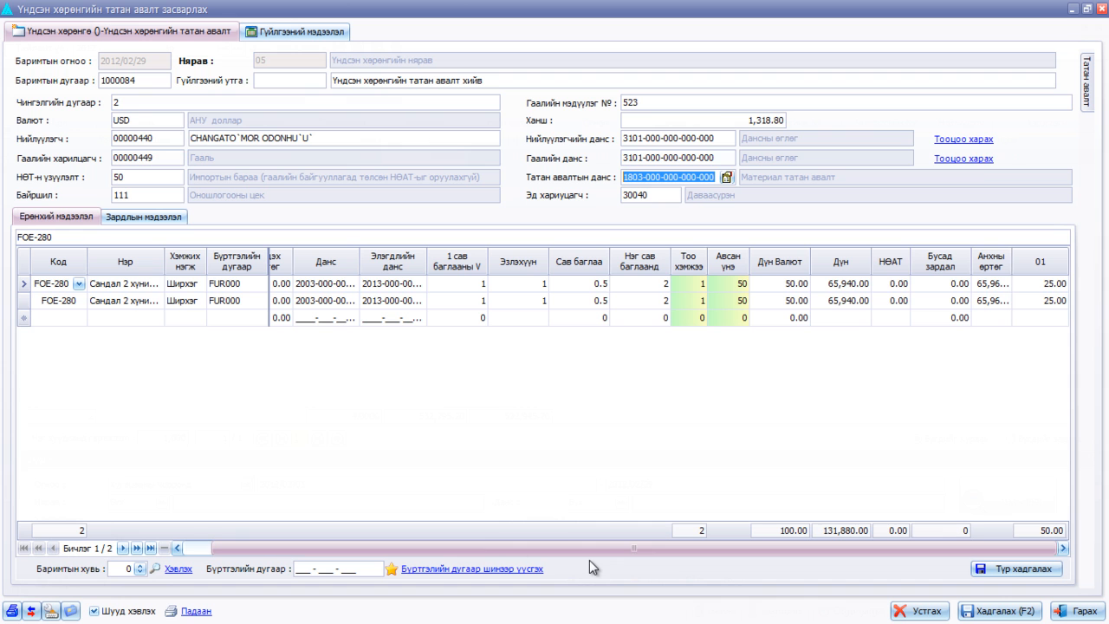
left_click(1084, 90)
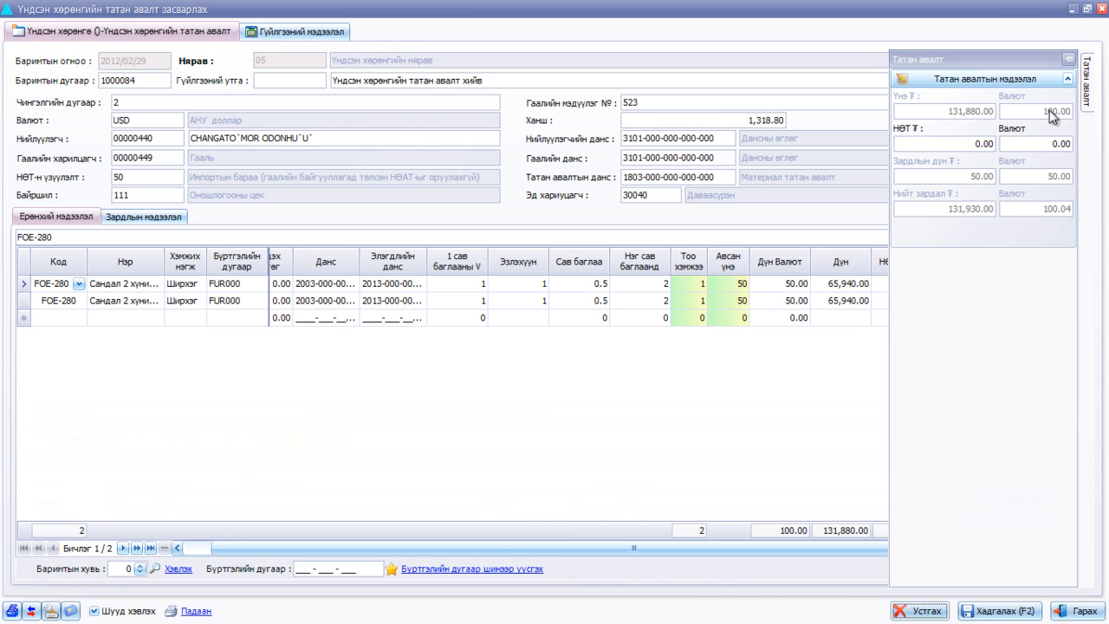
left_click(974, 144)
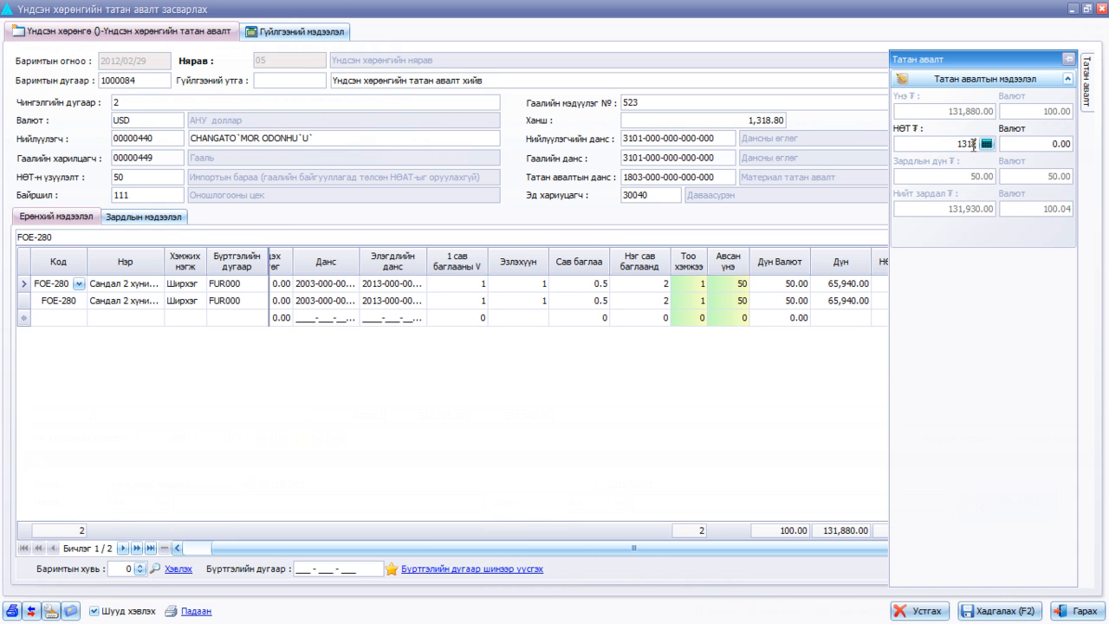
key("Tab")
left_click_drag(633, 543, 681, 548)
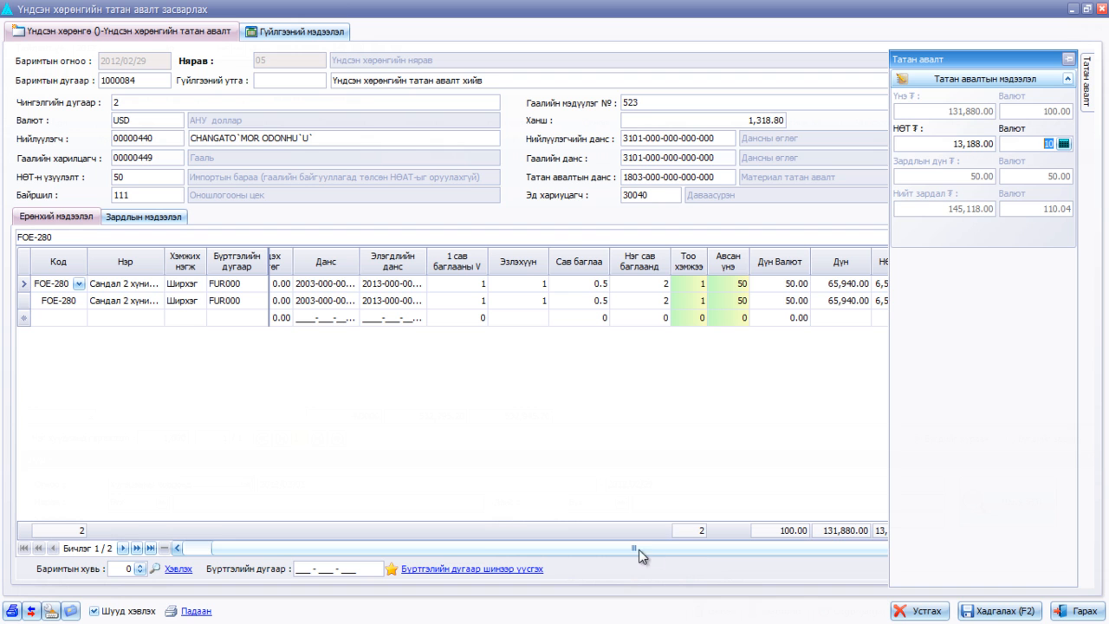
left_click(1039, 144)
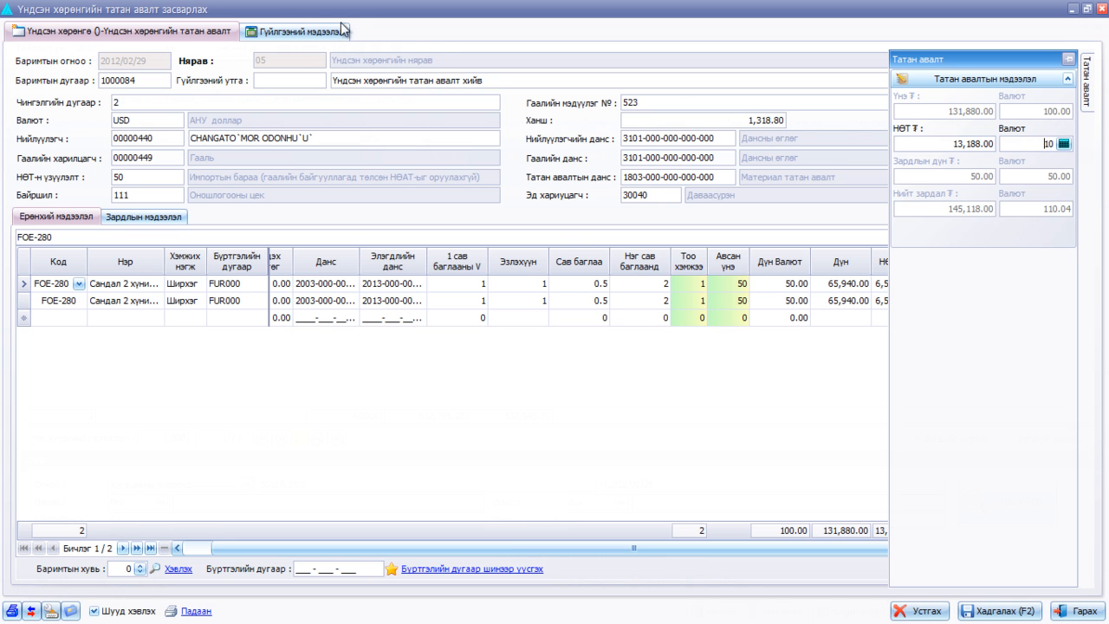
- Review the purchase's transaction entries (Гүйлгээний мэдээлэл) and save the document with its postings
left_click(309, 34)
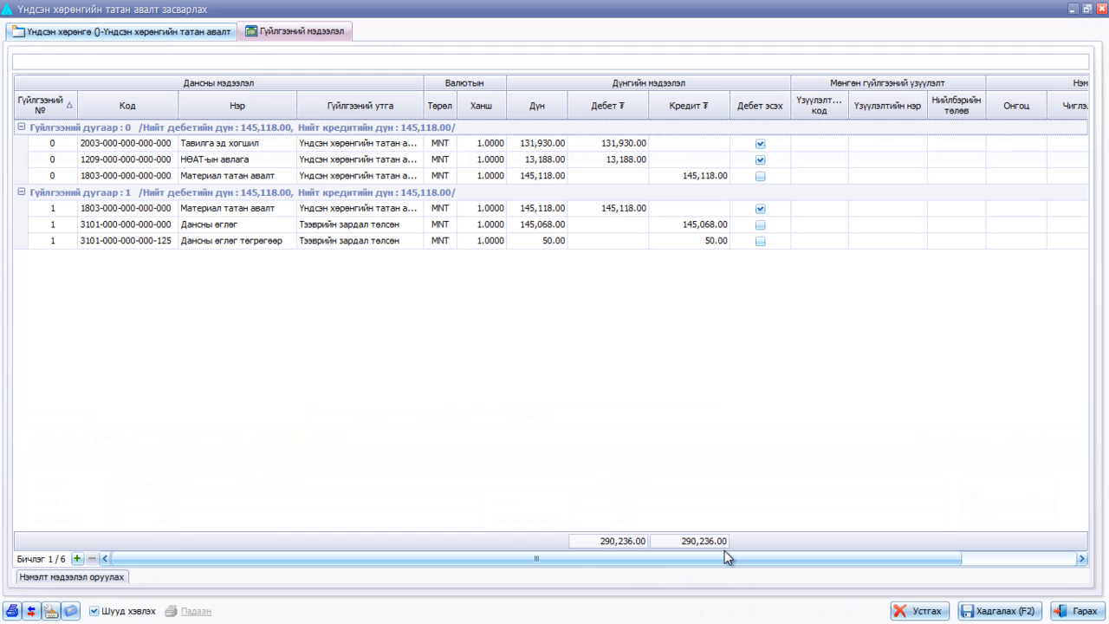
left_click(984, 611)
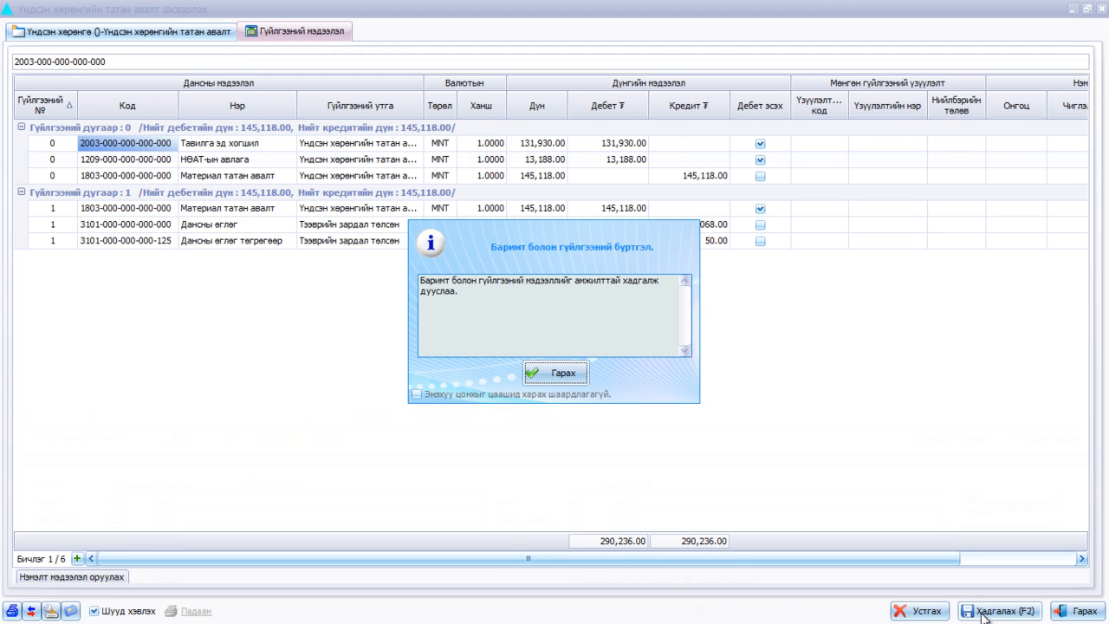
left_click(562, 374)
- Select the saved FOE-280 record, then exit the import list and the blank purchase form
left_click(440, 157)
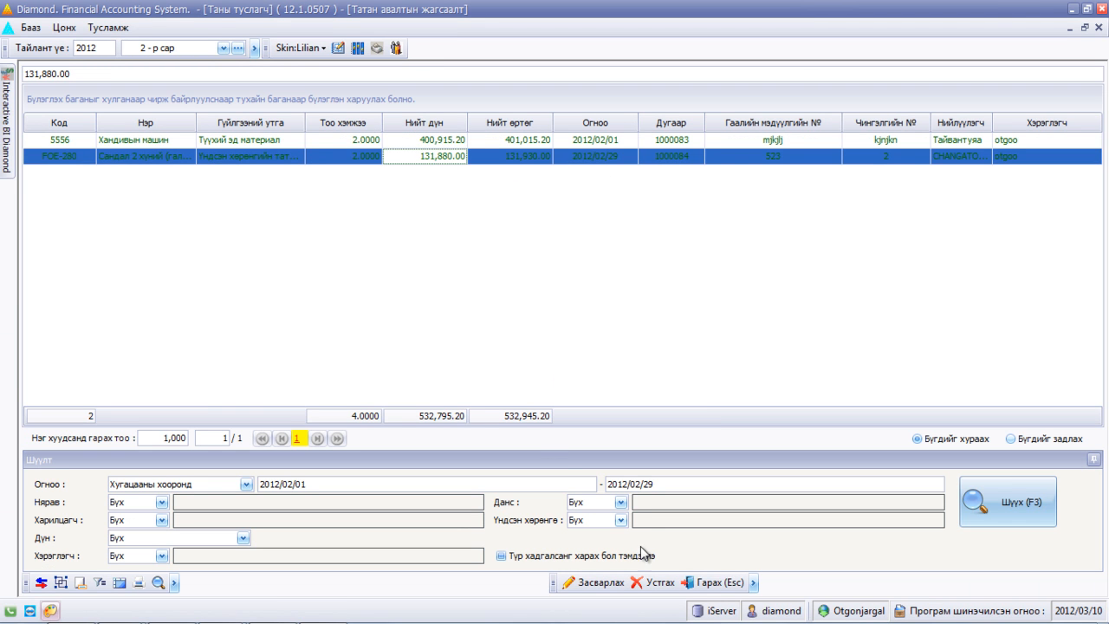
left_click(689, 583)
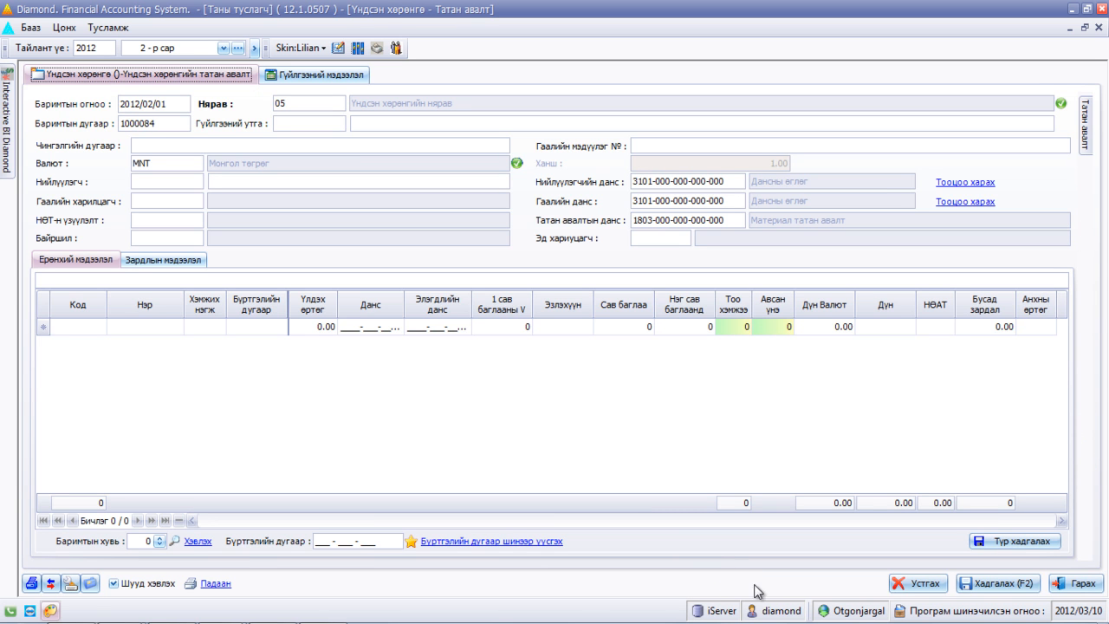
left_click(1090, 591)
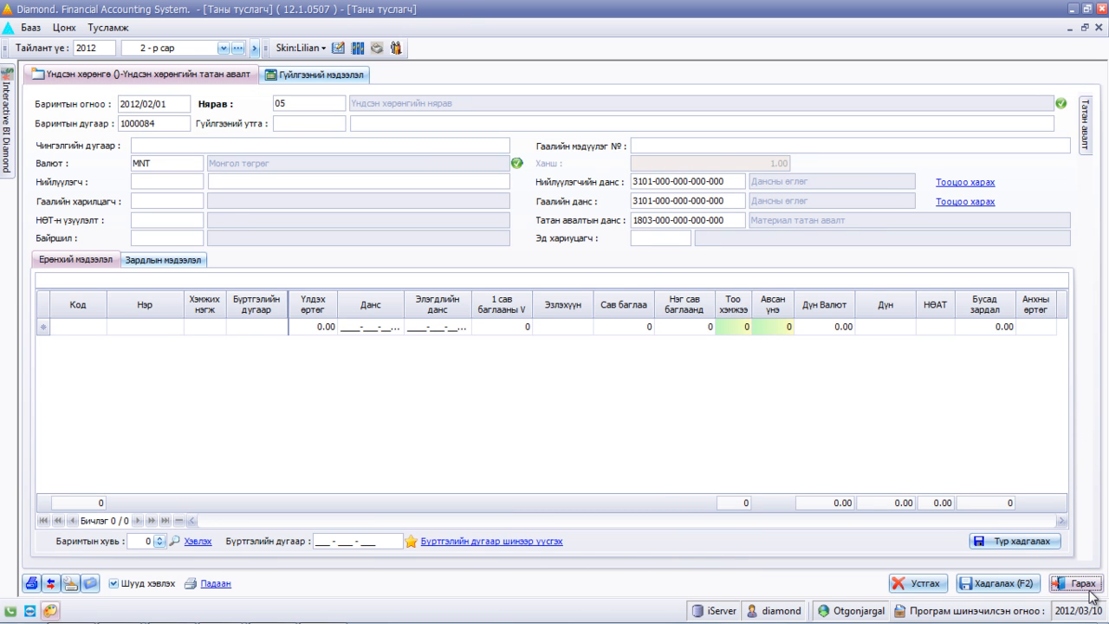